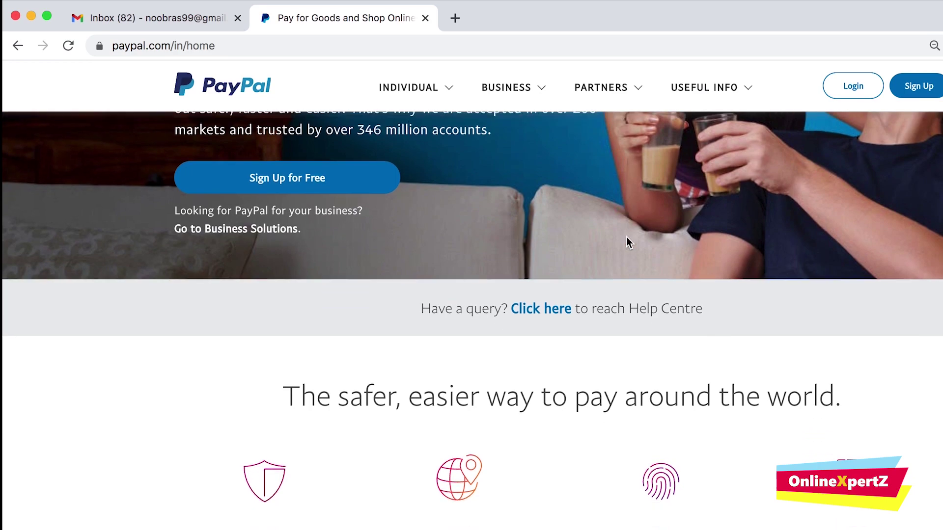
- Start PayPal sign-up from the header and scroll through the Individual vs Business account options
scroll(567, 309, "up", 10)
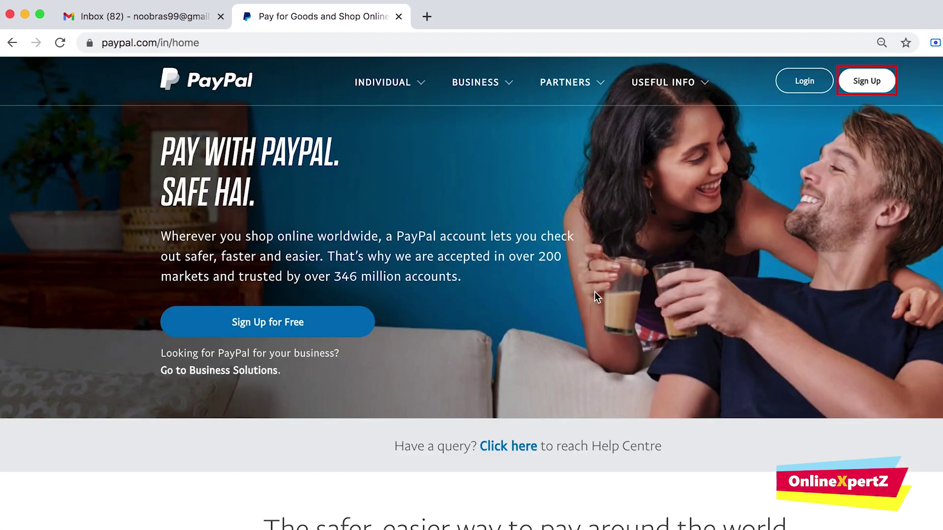
left_click(918, 86)
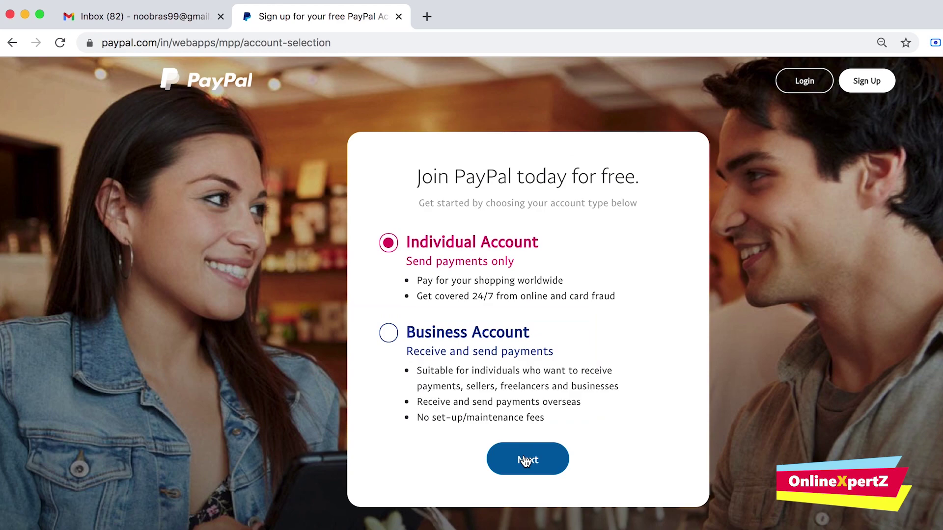
scroll(526, 460, "down", 1)
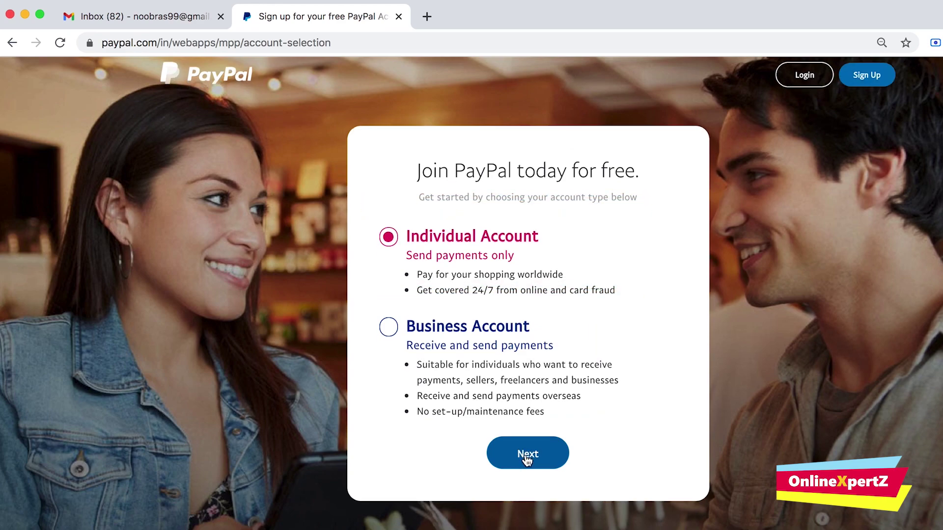
scroll(528, 452, "down", 1)
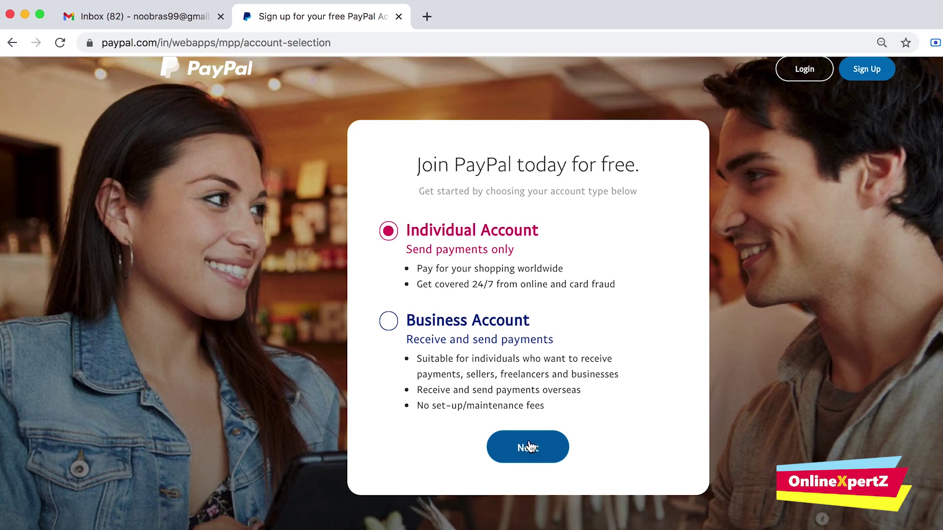
- Continue with the chosen account type, submit a +91 mobile number and enter the SMS verification code
left_click(528, 447)
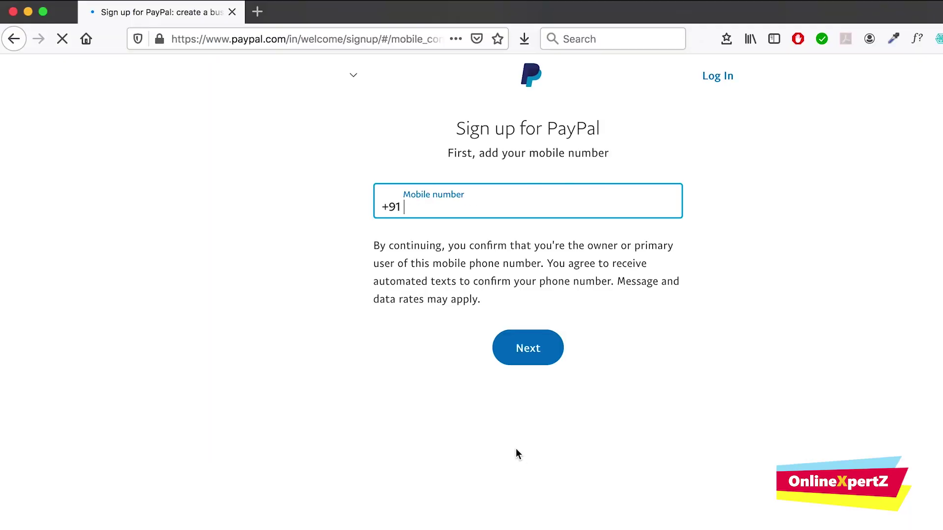
left_click(463, 211)
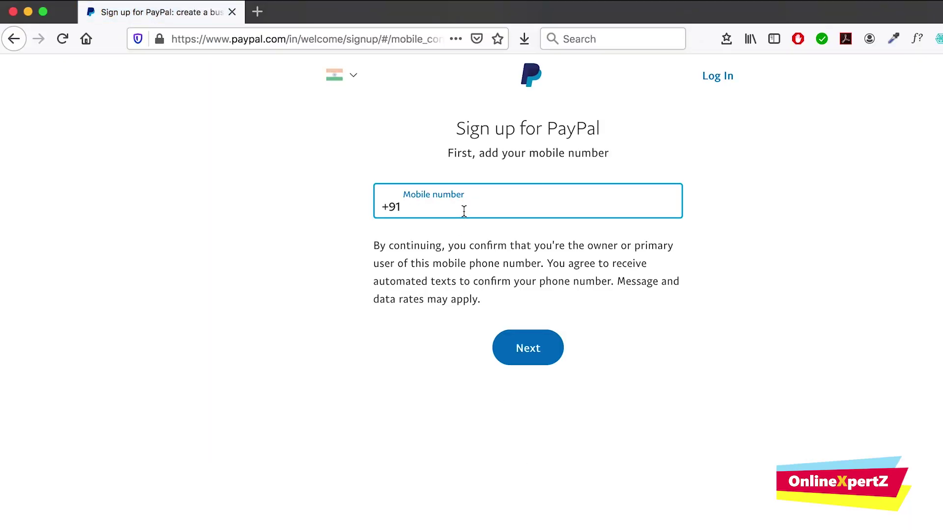
type("6")
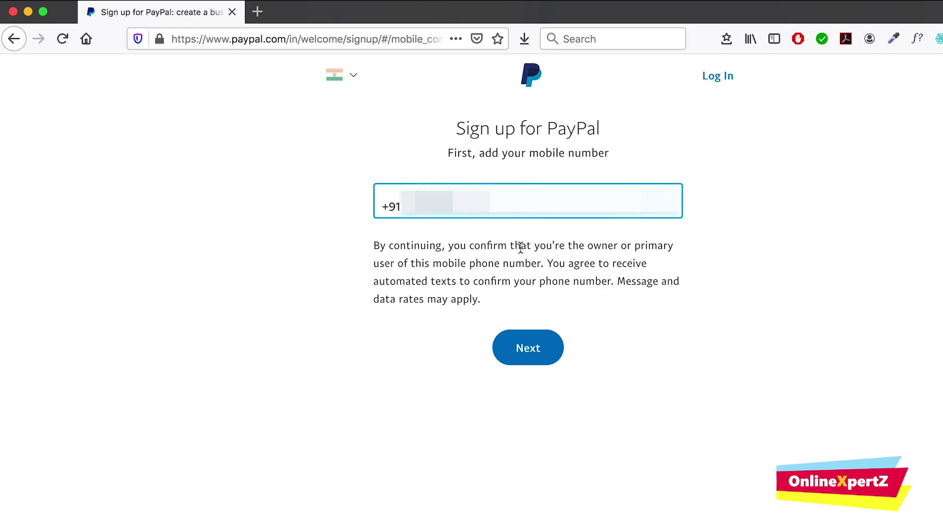
left_click(502, 346)
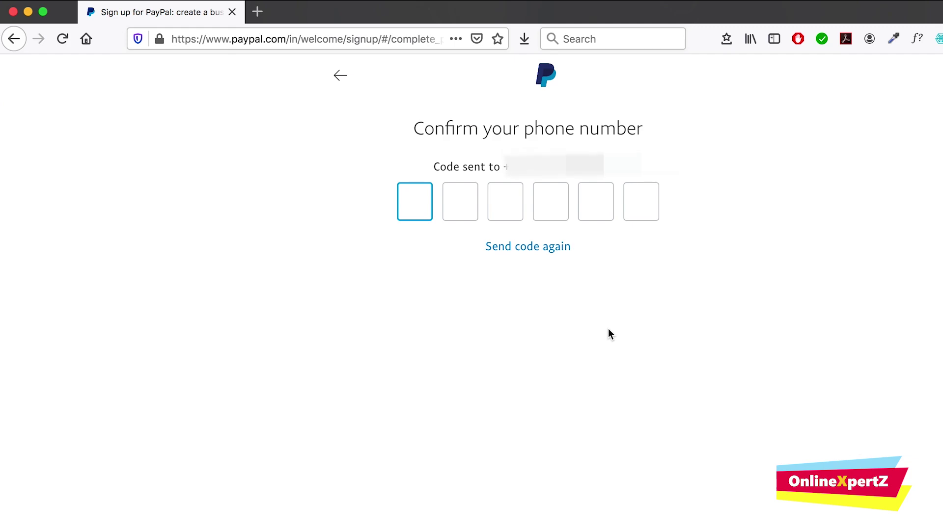
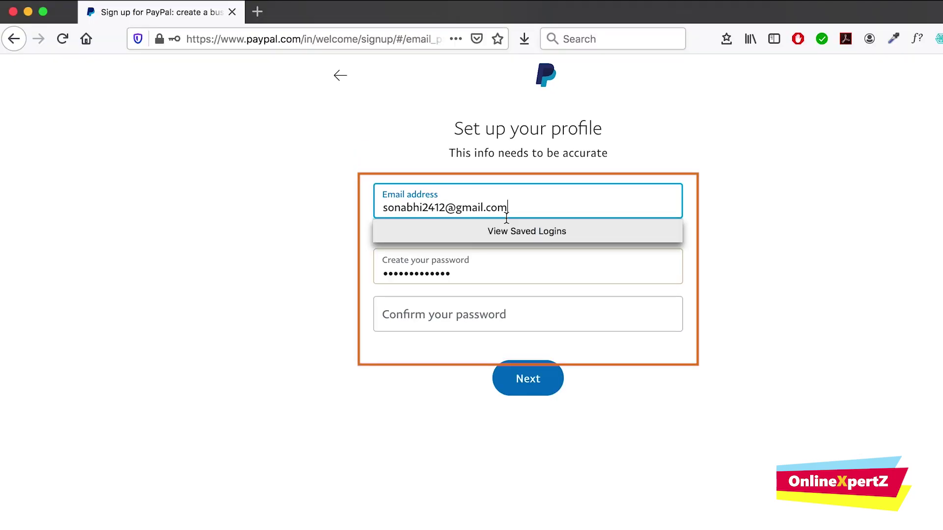
- Create the account password and retype it in the confirmation field
key("Tab")
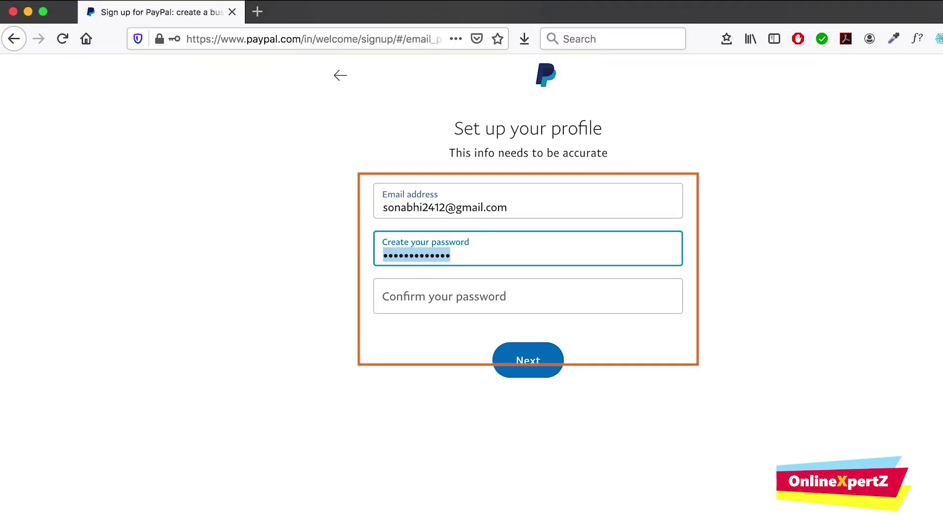
type("**********")
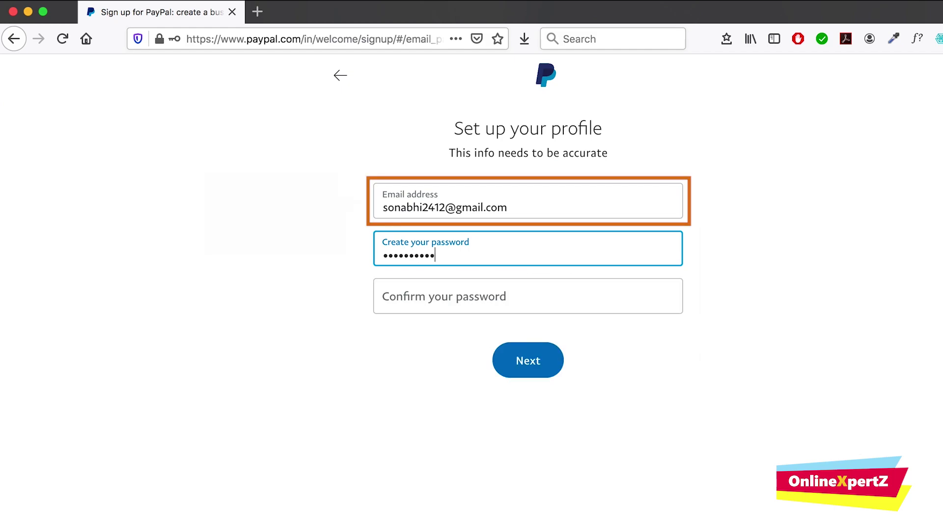
left_click(518, 294)
type("*********")
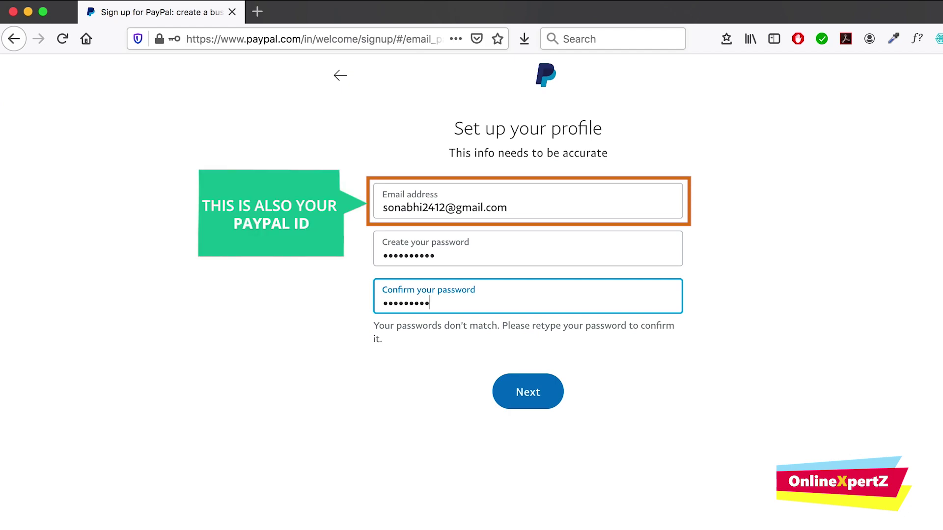
type("*")
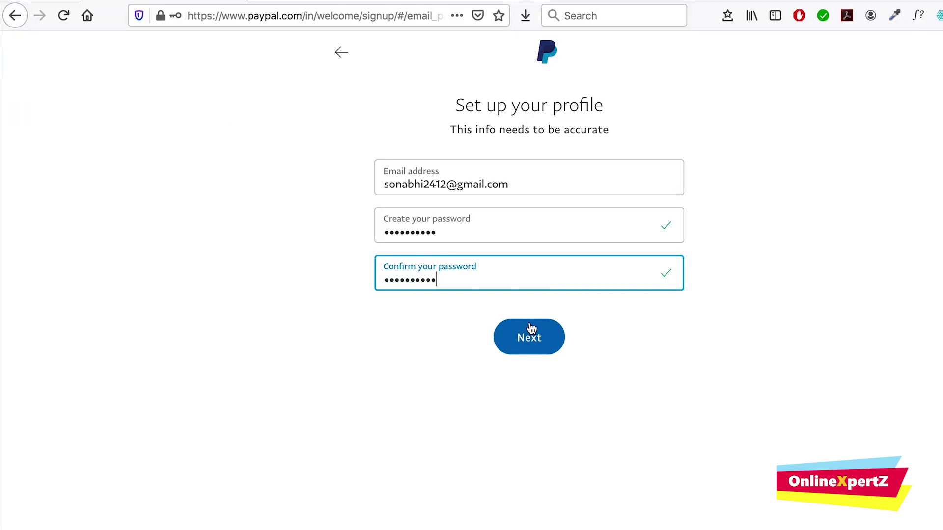
- Submit the email and password, decline browser saving, and enter the account holder's first and last name
left_click(530, 328)
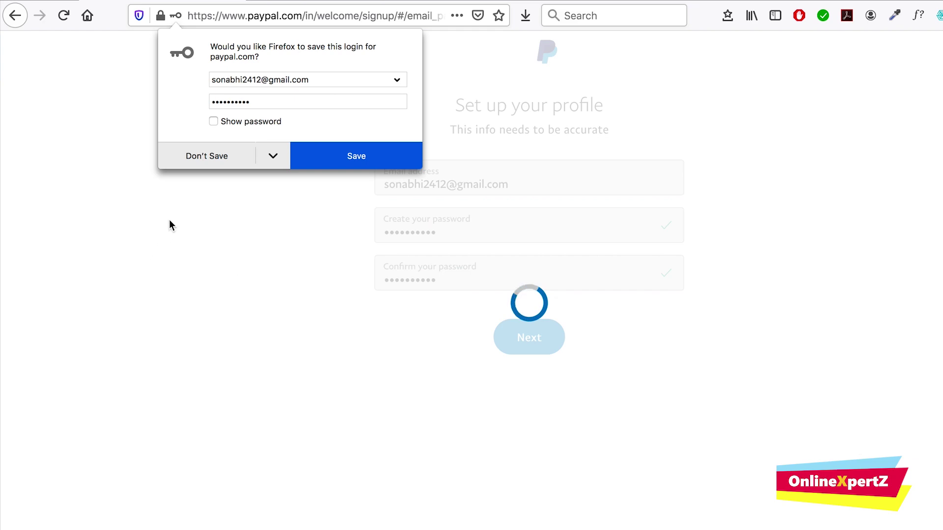
left_click(210, 156)
left_click(558, 237)
scroll(564, 242, "down", 2)
key("Tab")
- Fill in both street address lines and the town or city
left_click(472, 272)
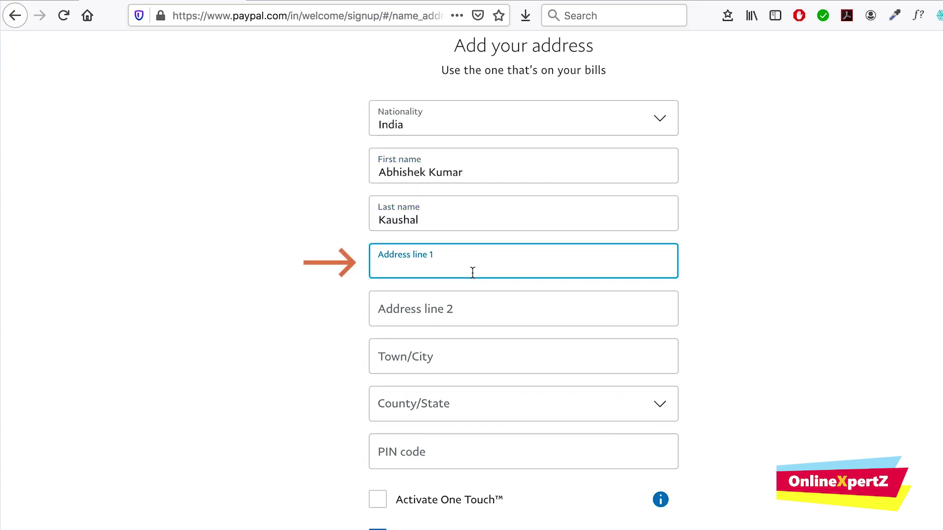
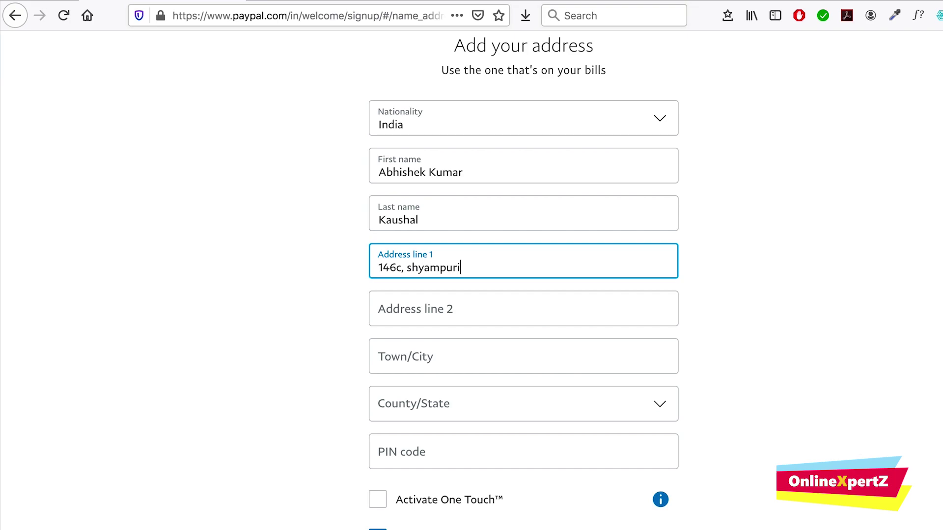
left_click(478, 311)
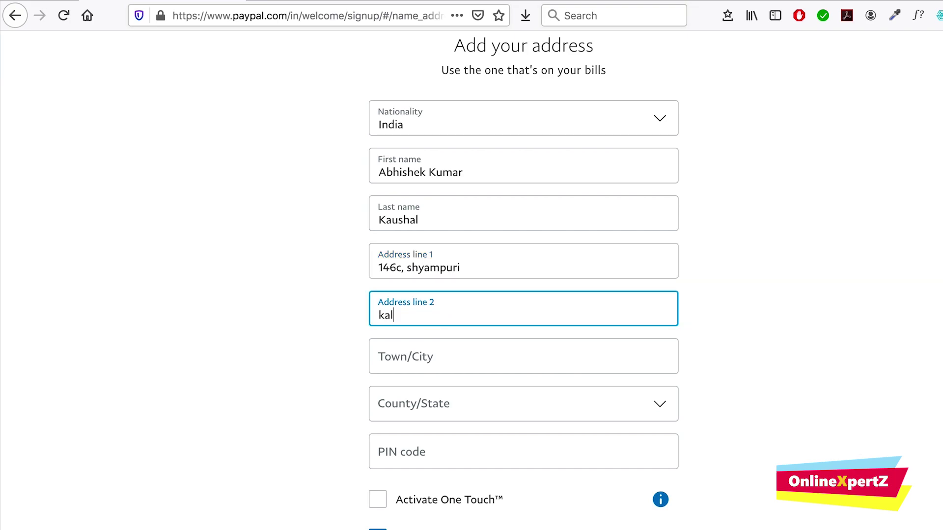
left_click(480, 353)
type("jaipu")
key("BackSpace")
type("pur")
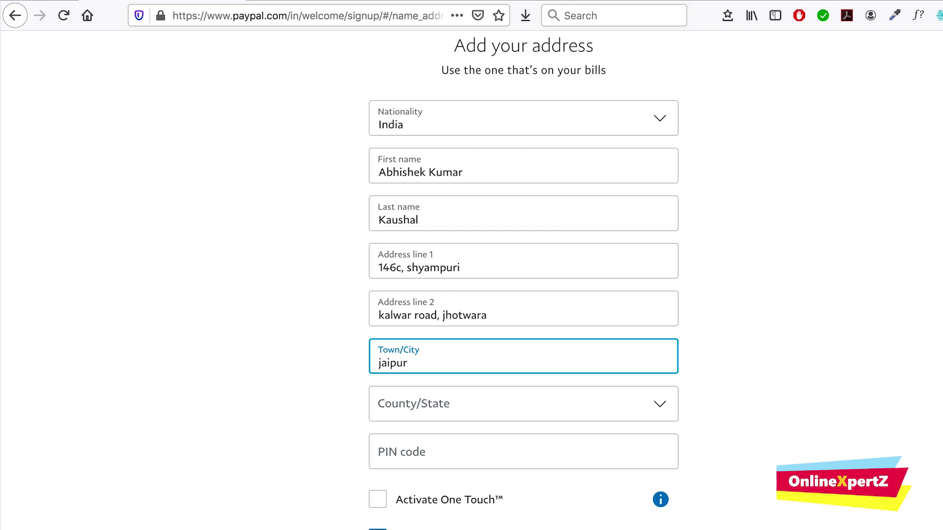
- Select the state, enter the PIN code, and accept the user agreement and privacy statement
scroll(441, 336, "down", 2)
scroll(441, 336, "down", 4)
left_click(471, 295)
scroll(518, 422, "down", 5)
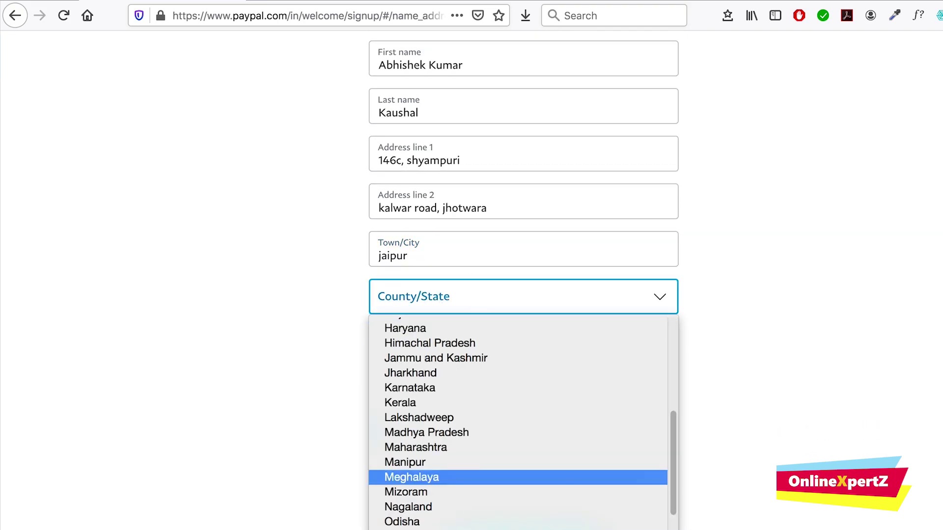
scroll(452, 422, "down", 3)
left_click(452, 368)
left_click(438, 338)
type("302")
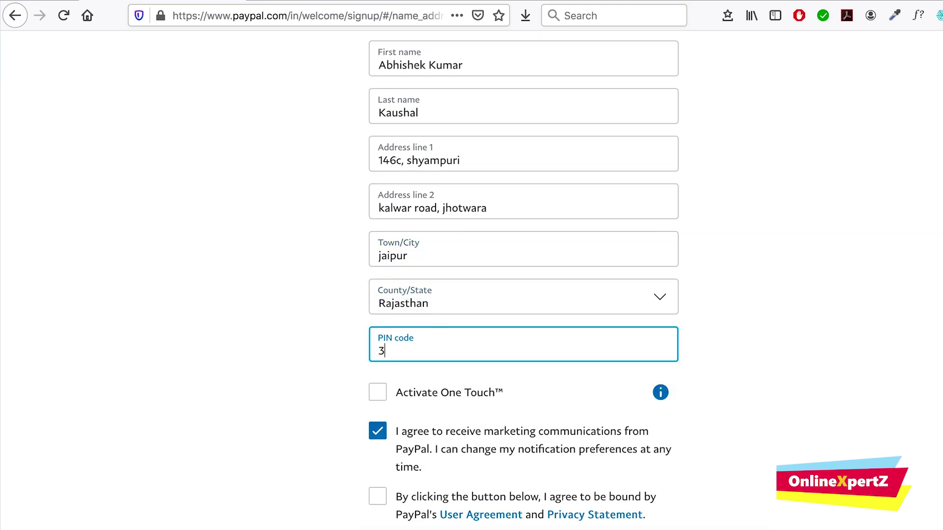
type("01")
right_click(435, 333)
left_click(337, 388)
type("2")
left_click(845, 382)
scroll(846, 382, "up", 2)
scroll(840, 391, "down", 4)
left_click(378, 437)
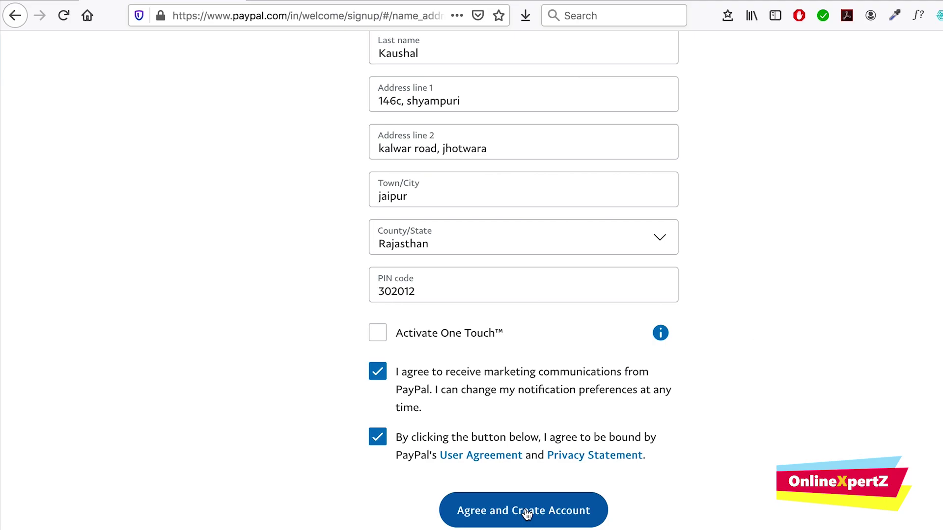
- Create the account, skip card linking by loading paypal.com, then choose Link a Card or Bank Account
left_click(527, 514)
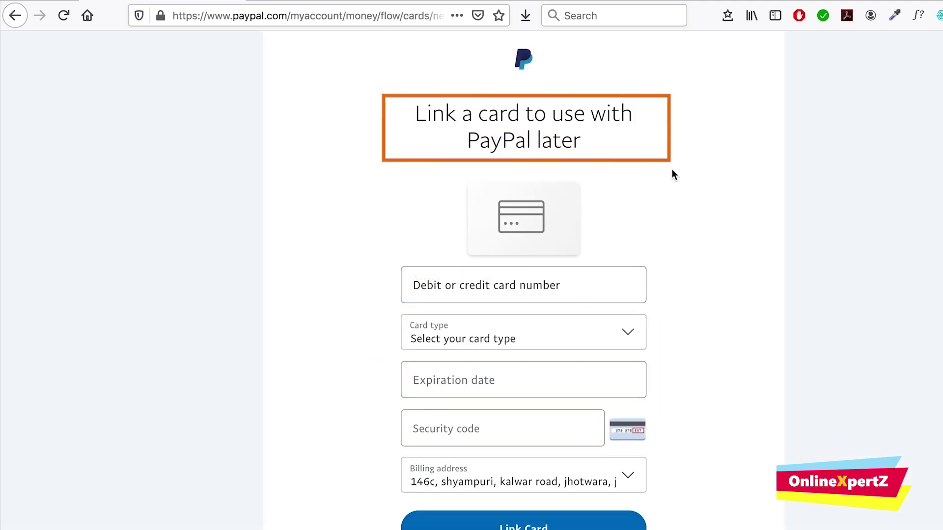
scroll(530, 354, "down", 1)
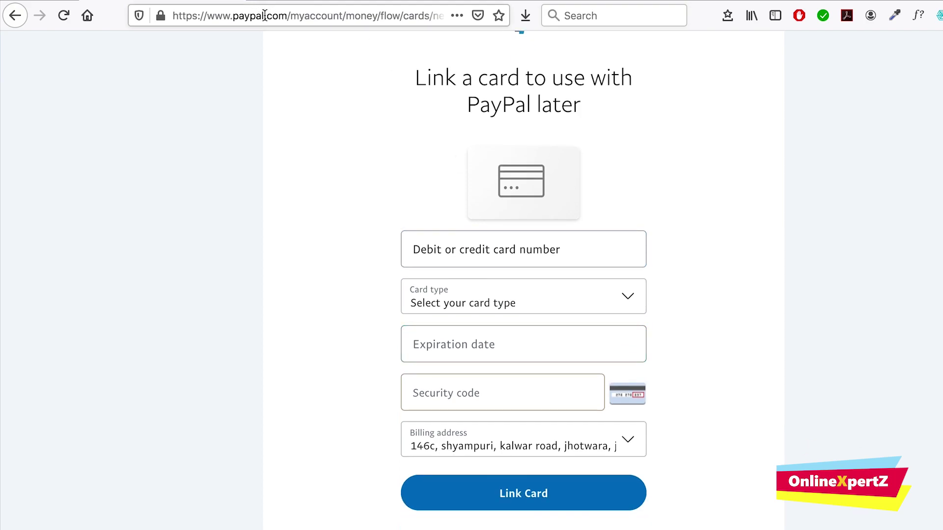
left_click_drag(292, 14, 444, 15)
key("BackSpace")
key("Return")
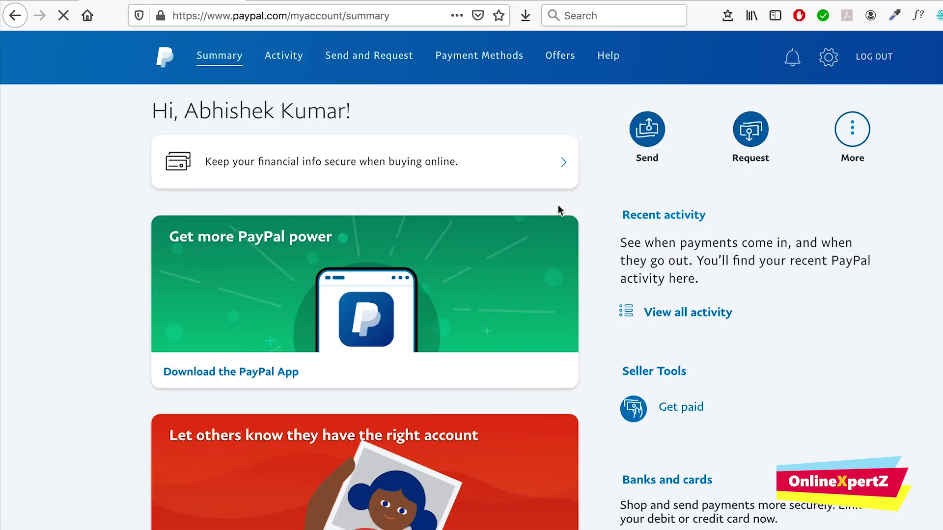
scroll(821, 511, "down", 1)
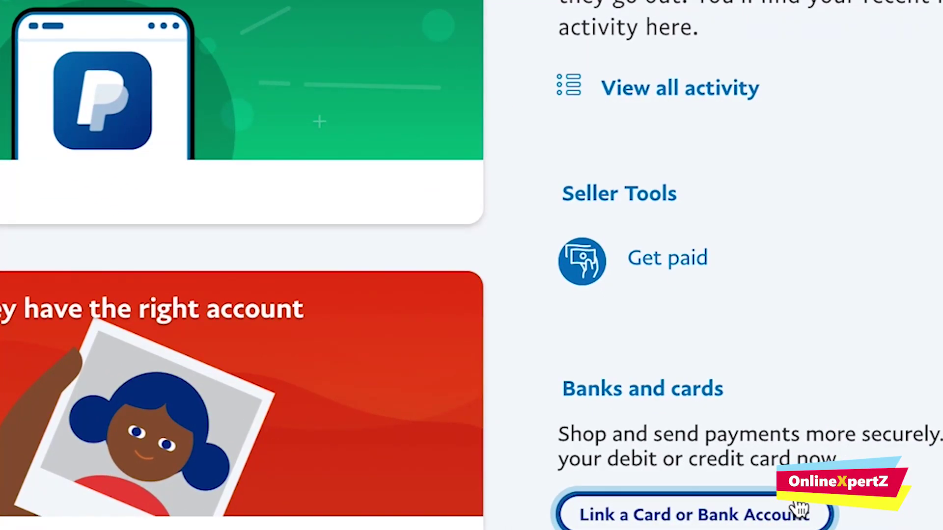
left_click(798, 510)
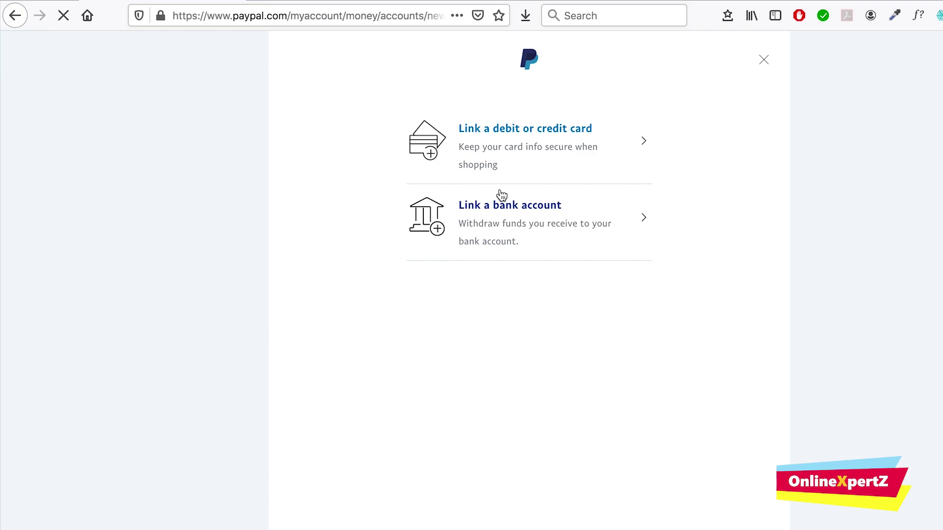
- Link a bank account using IFSC code KKBK0003547 and the account number
left_click(532, 238)
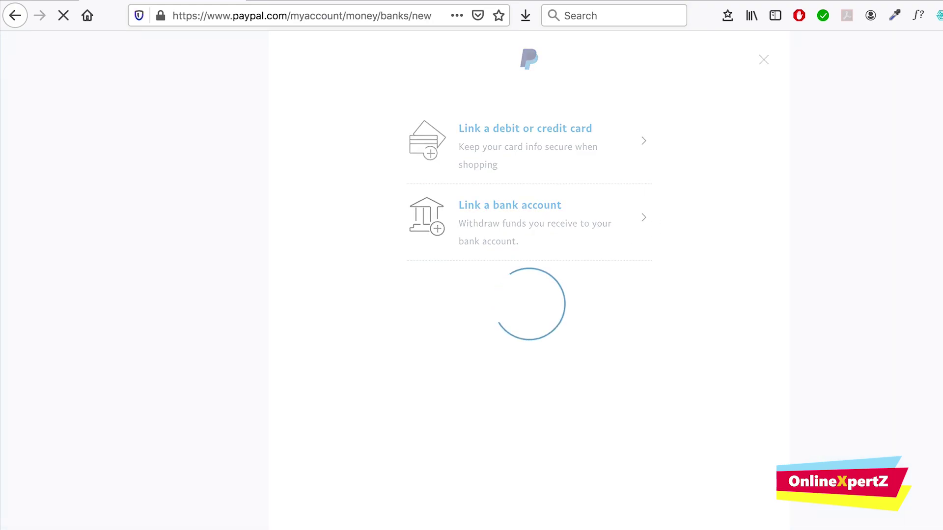
scroll(532, 413, "down", 1)
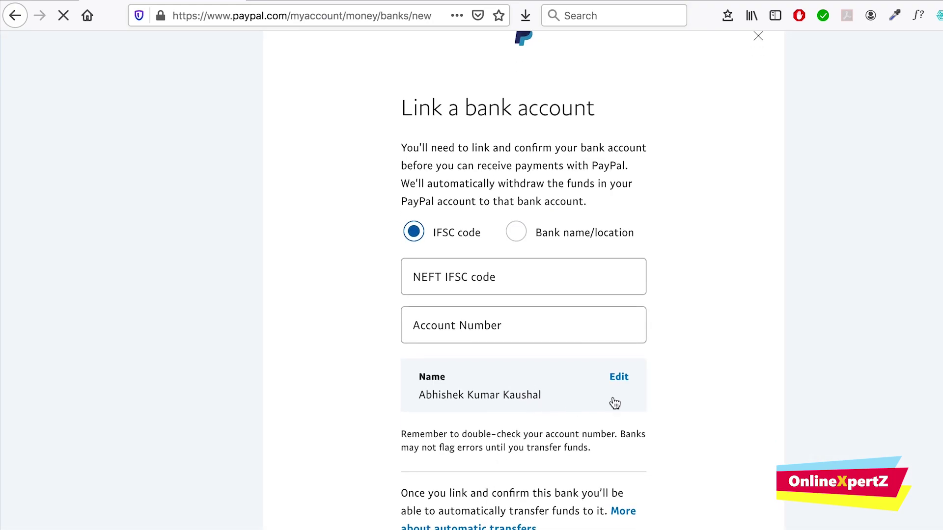
left_click(512, 279)
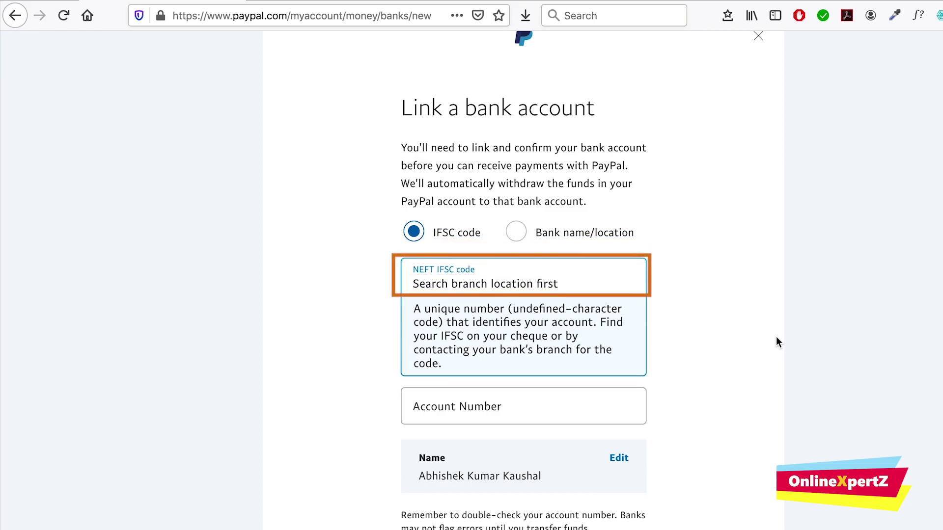
type("KKBK000")
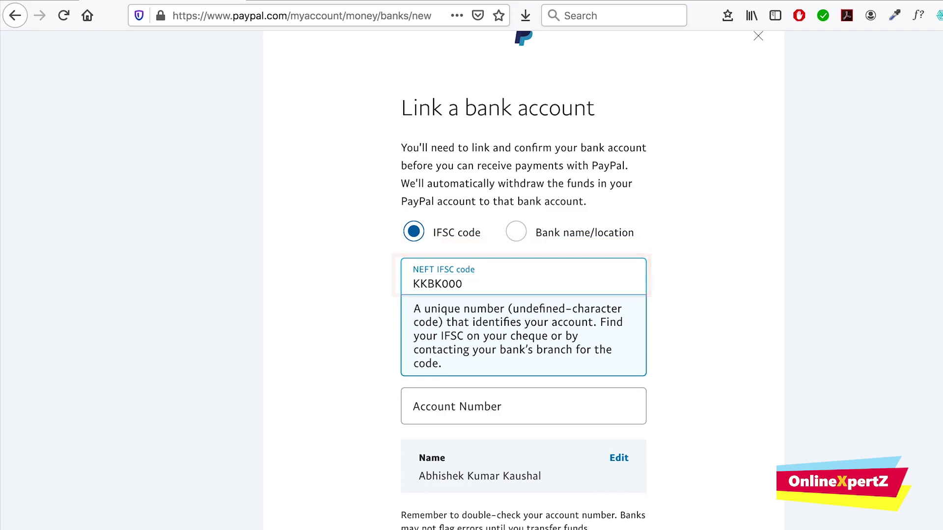
type("3547")
left_click(498, 411)
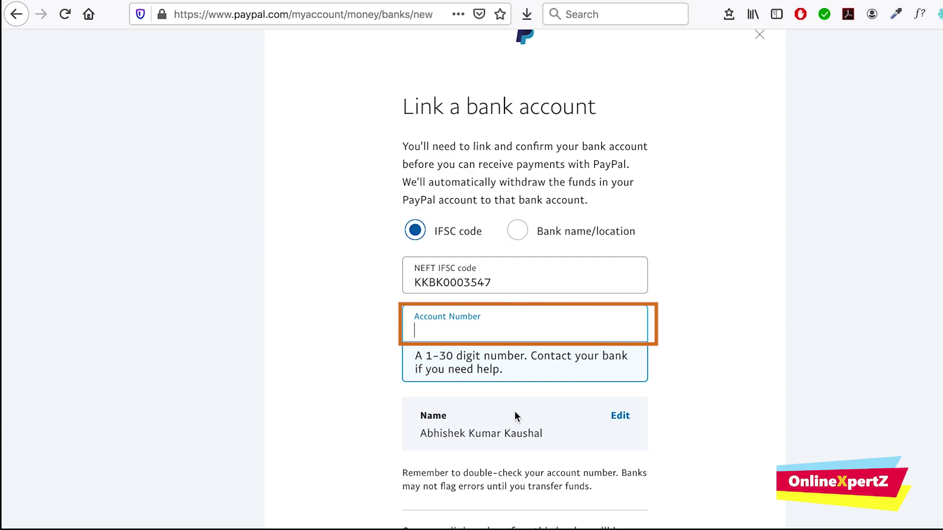
type("51")
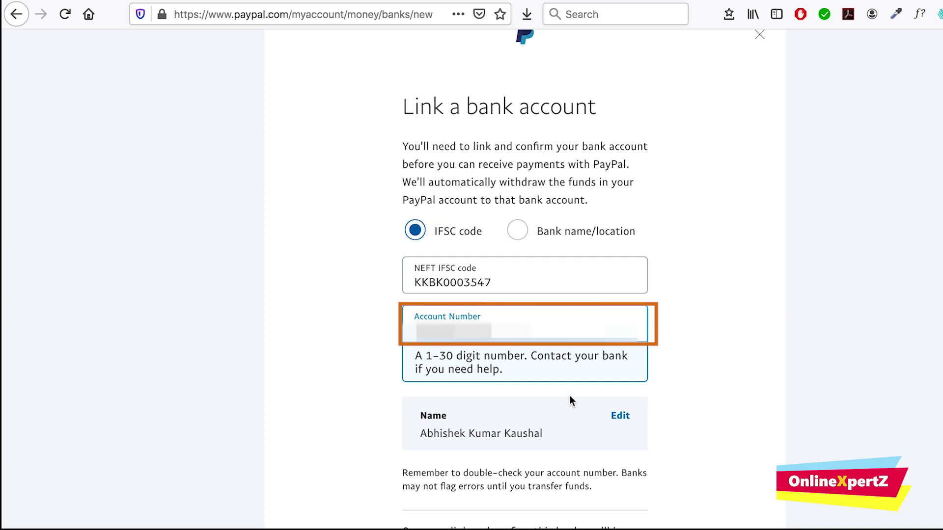
left_click(702, 447)
scroll(702, 447, "down", 1)
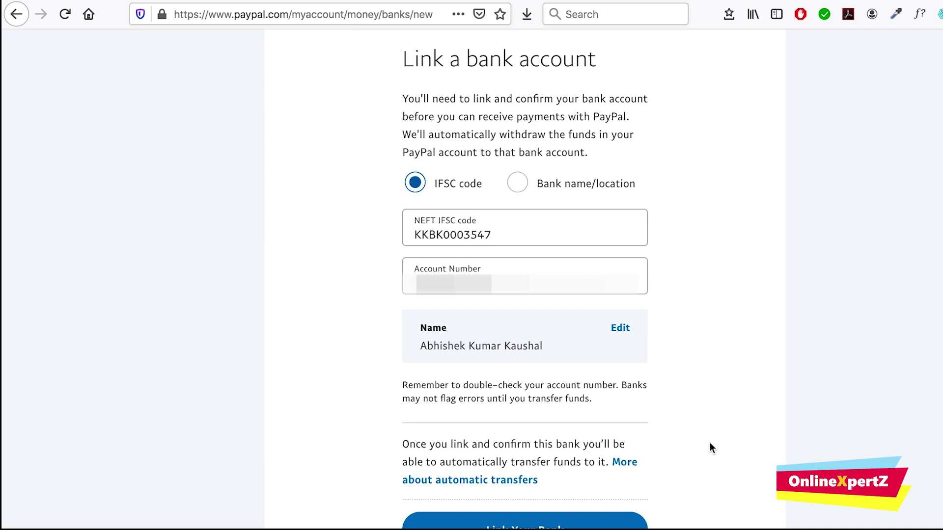
left_click(565, 519)
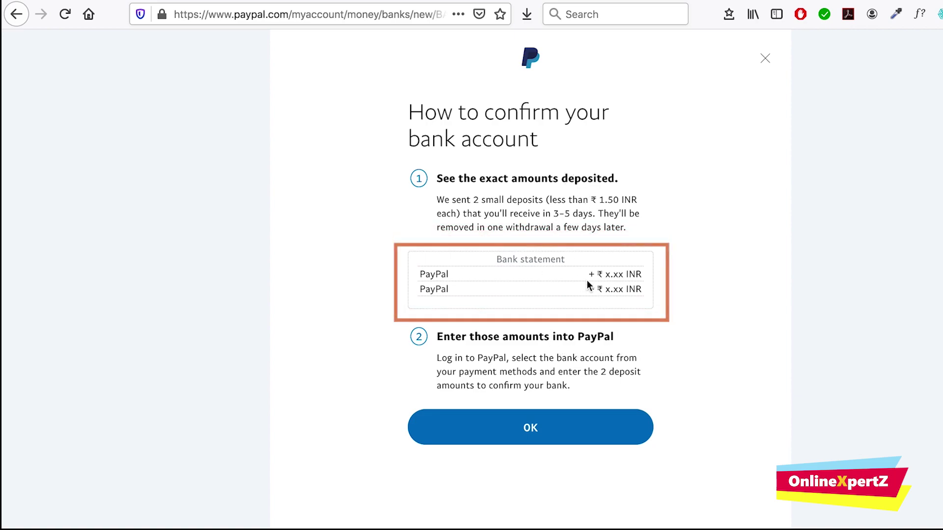
- Review and acknowledge the two-deposit bank confirmation instructions
left_click_drag(589, 274, 622, 294)
left_click(634, 288)
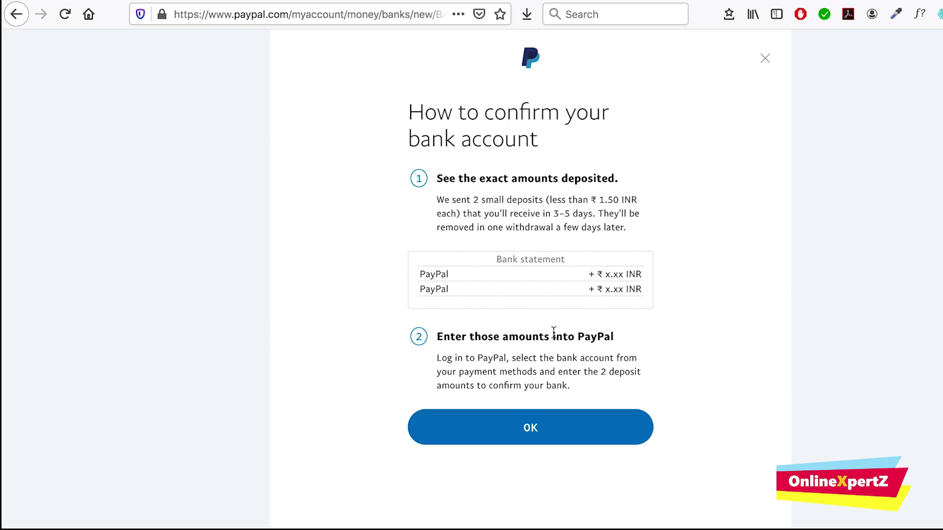
left_click(533, 432)
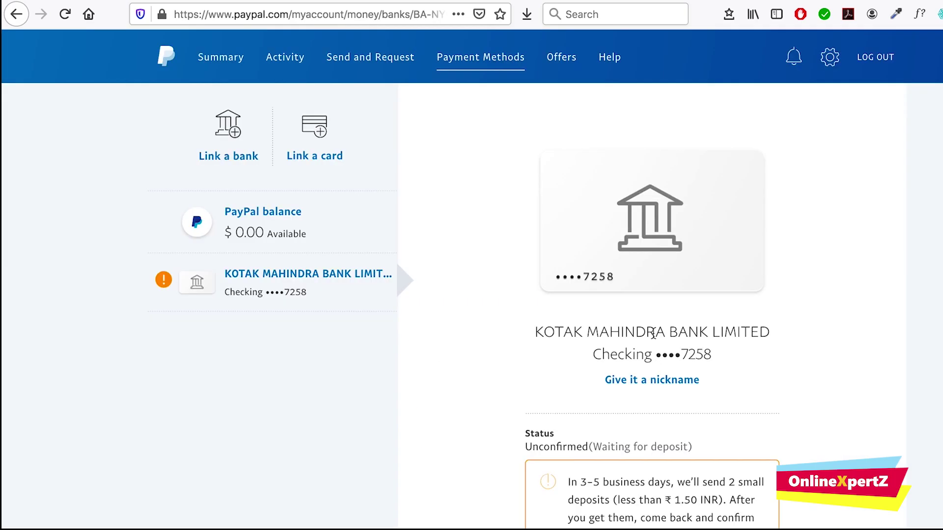
scroll(653, 344, "down", 1)
scroll(572, 432, "down", 1)
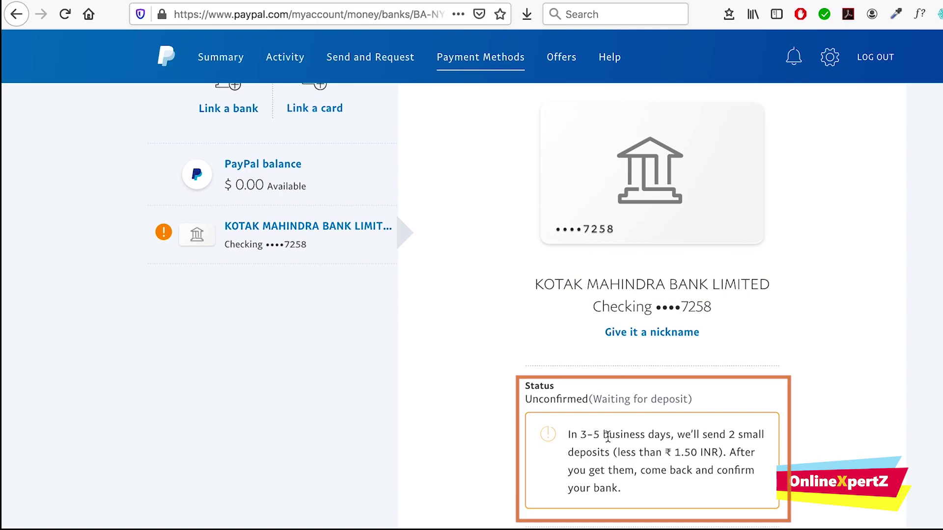
scroll(584, 438, "down", 2)
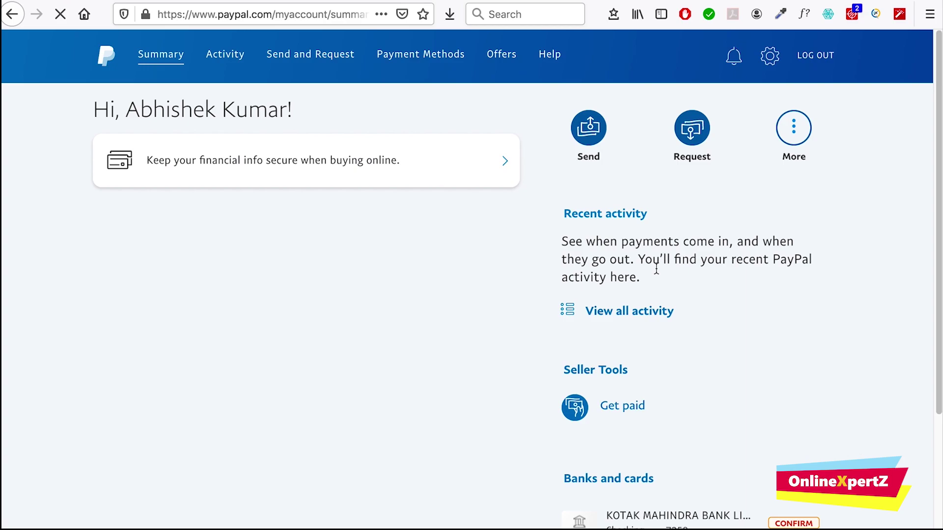
scroll(644, 282, "down", 2)
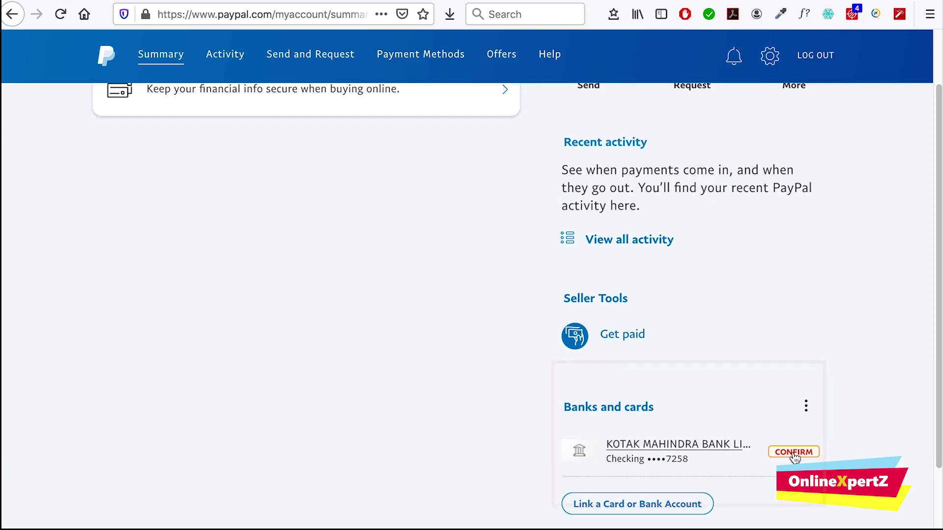
- Open the Kotak bank under Payment Methods, start confirming it and enter the first deposit ₹1.07
left_click(663, 457)
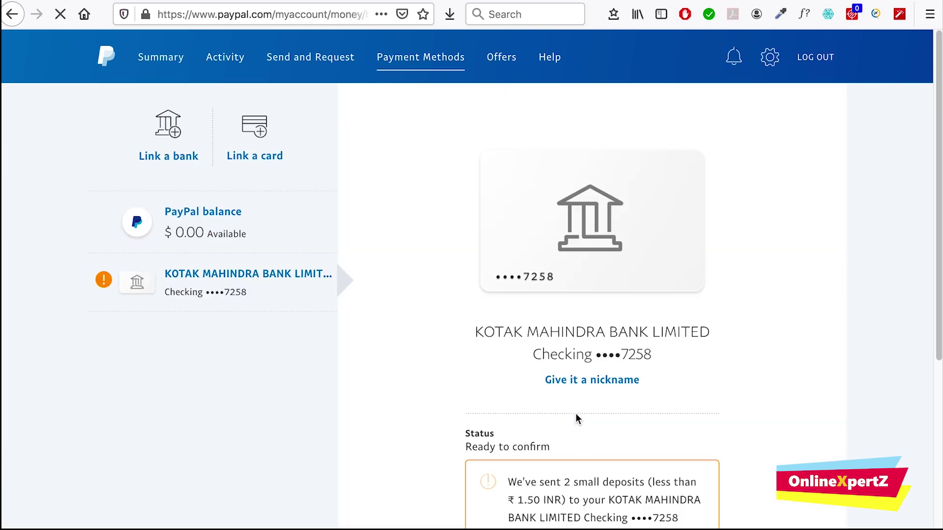
scroll(402, 349, "down", 1)
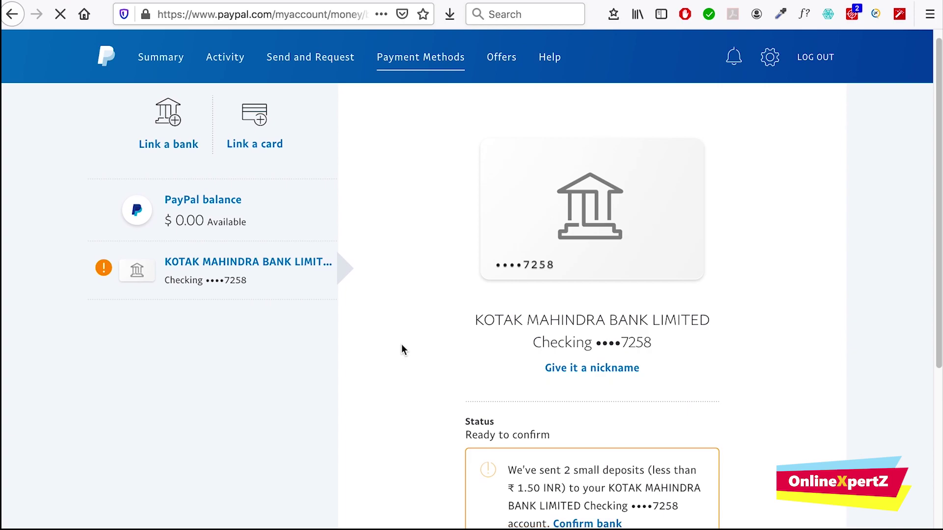
scroll(402, 346, "down", 3)
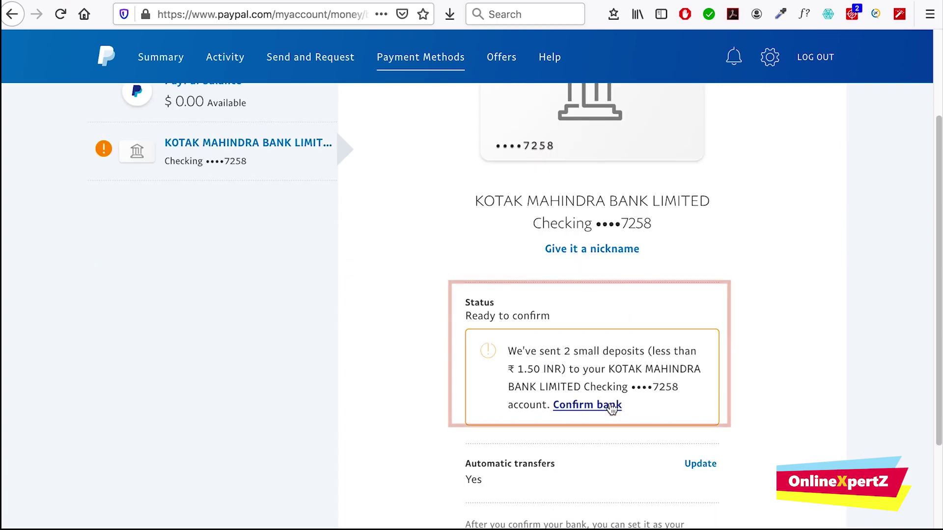
left_click(611, 406)
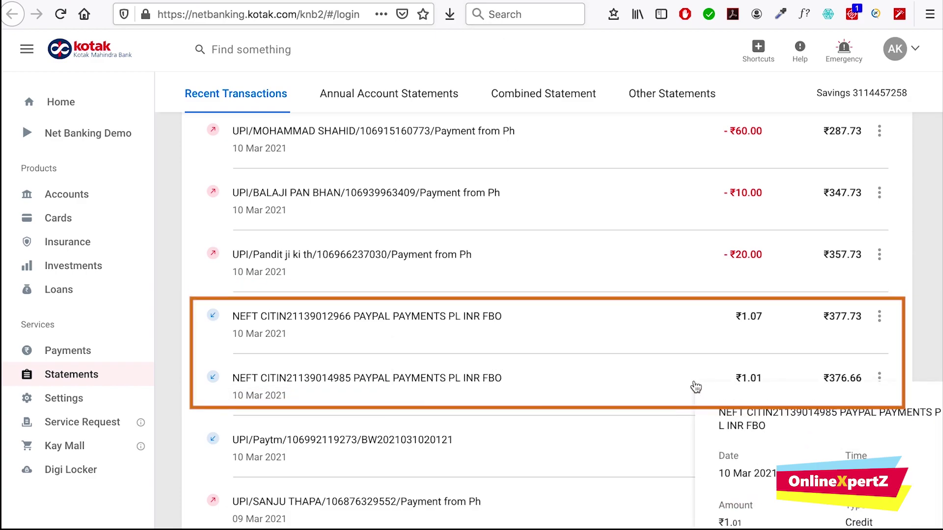
left_click(463, 393)
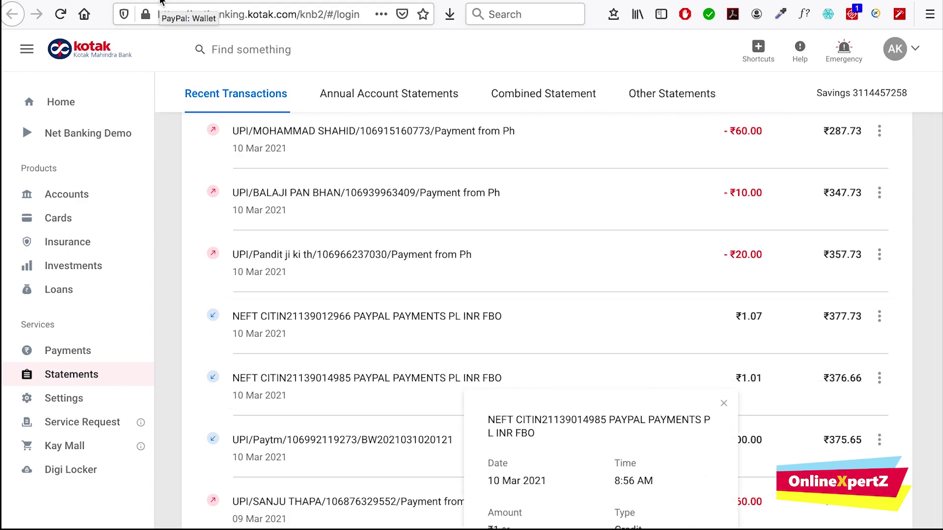
left_click(164, 2)
left_click(417, 410)
- Enter 1.01 as the second deposit amount, confirm the Kotak bank and close the message
type("1.")
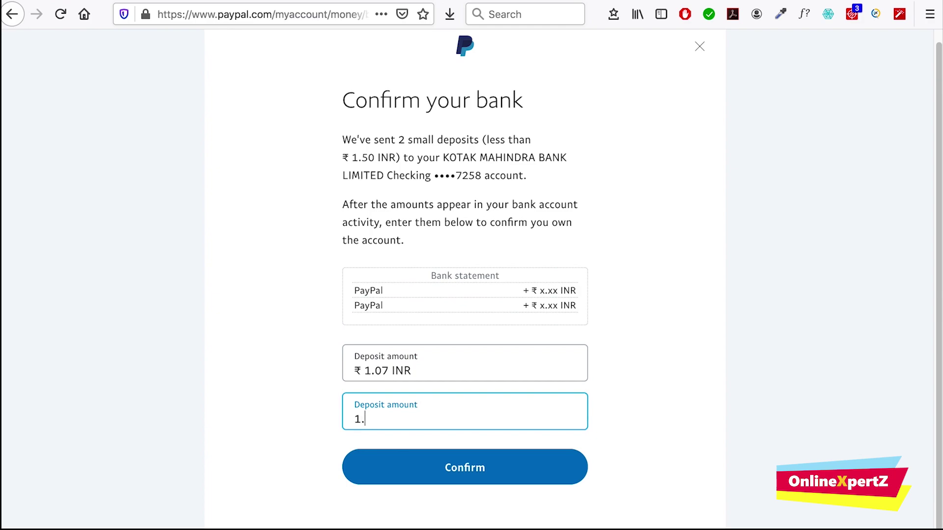
type("01")
left_click(480, 470)
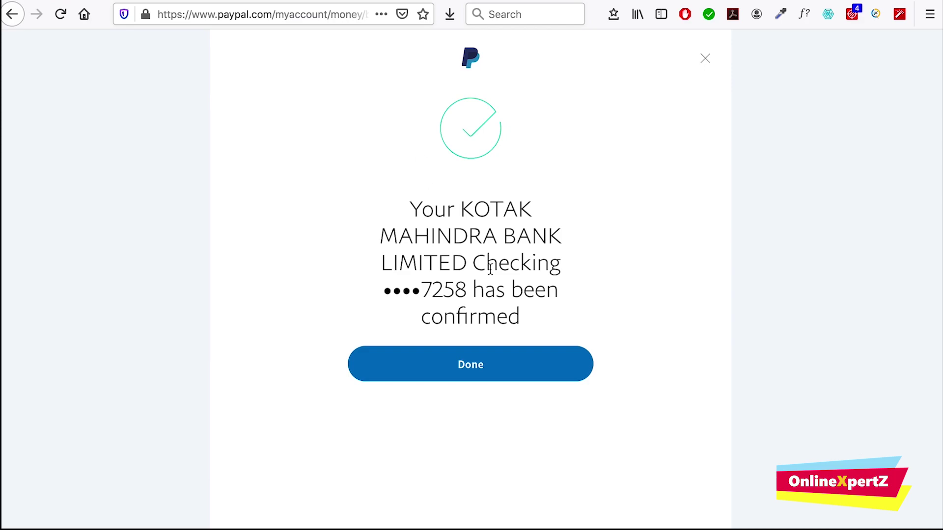
left_click(491, 365)
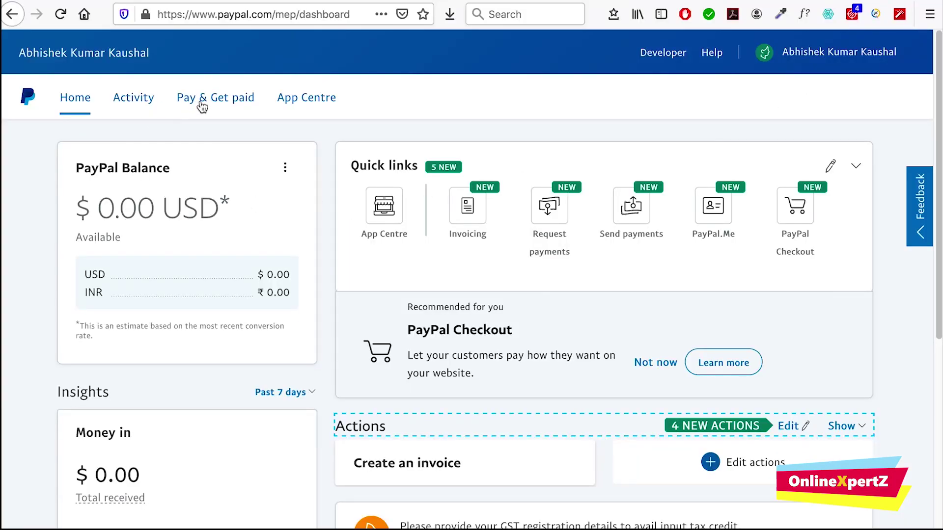
- Go to Banks & Cards under Pay & Get paid and choose Link a new card
left_click(203, 107)
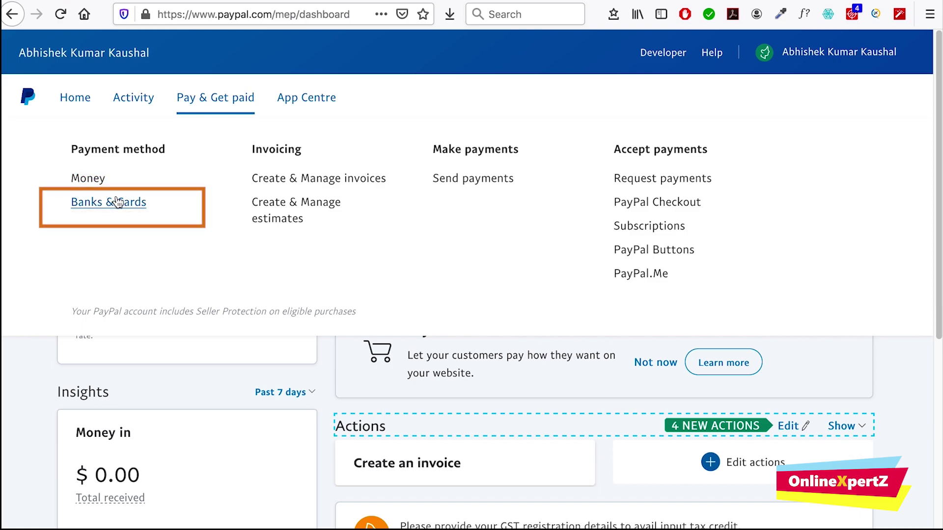
left_click(116, 201)
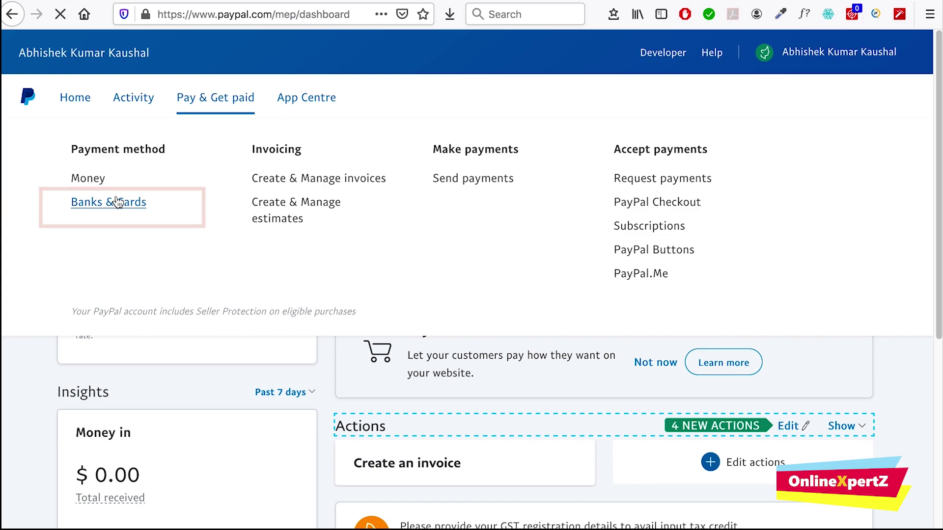
scroll(223, 257, "down", 5)
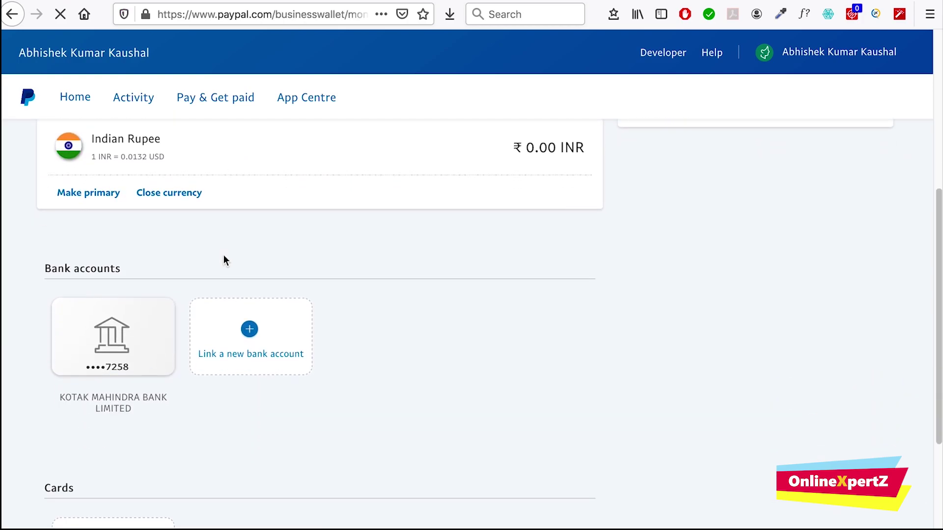
scroll(152, 334, "down", 1)
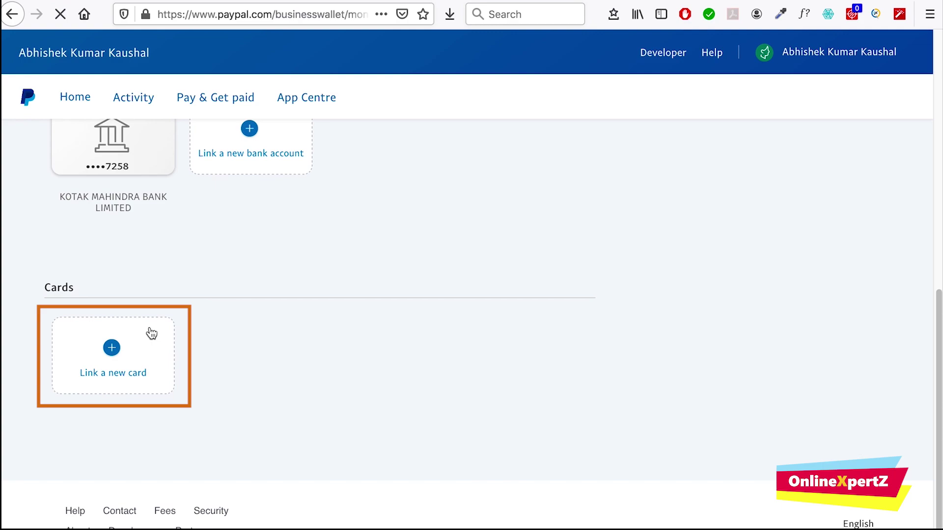
left_click(151, 334)
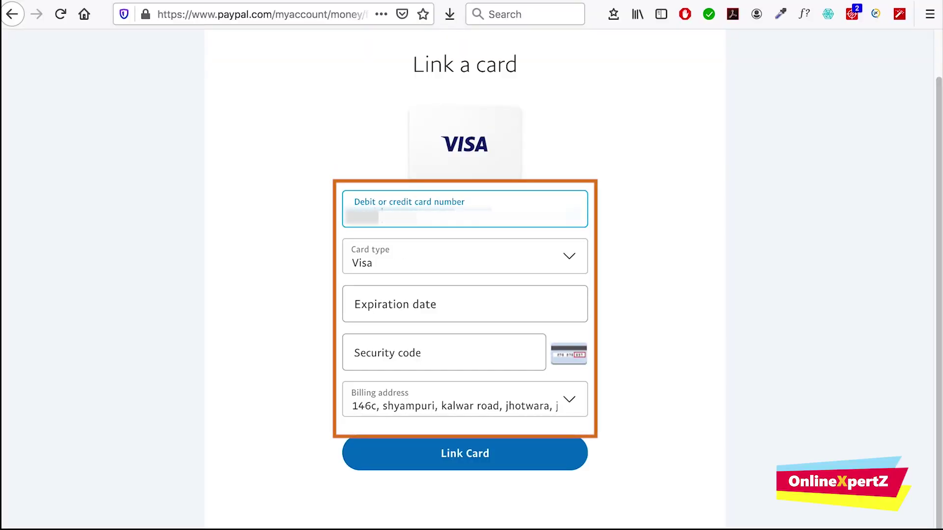
- Enter the Visa card number, expiry 11/25 and security code, then submit the card for linking
type("***")
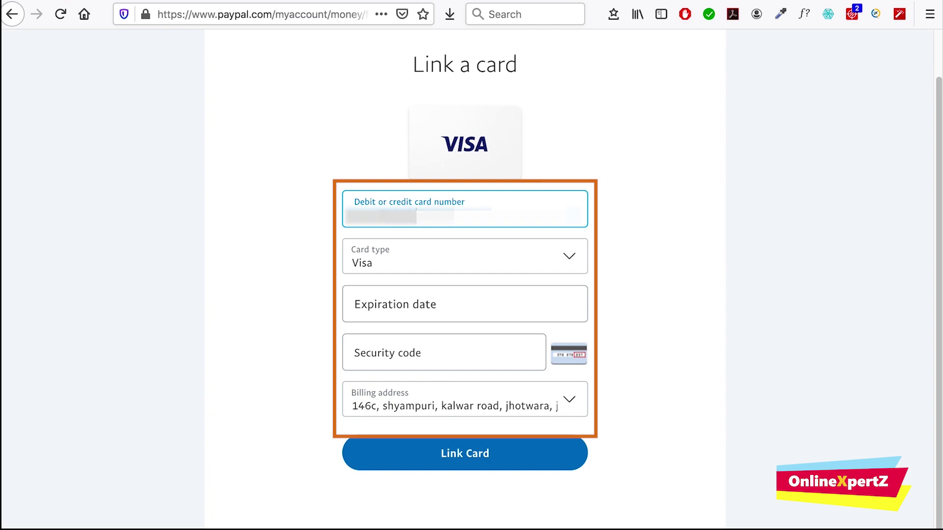
type("****")
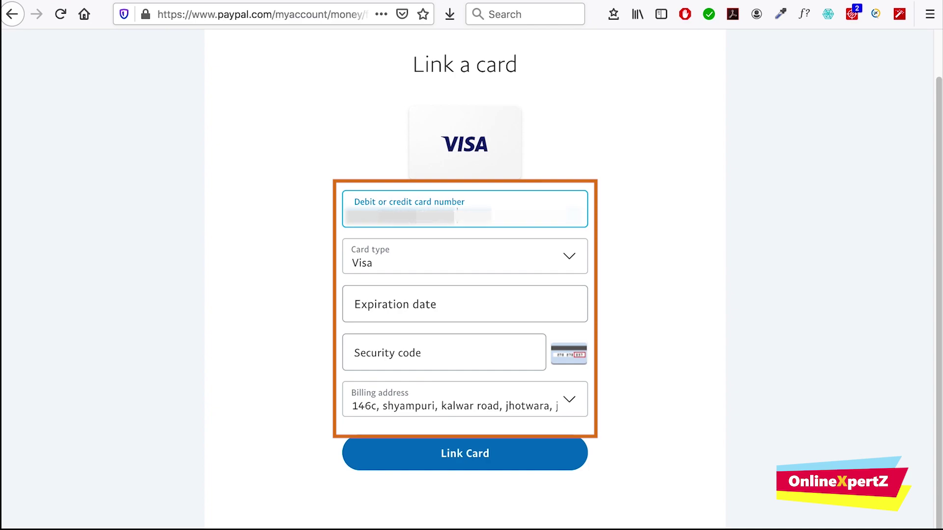
left_click(465, 304)
type("11/25")
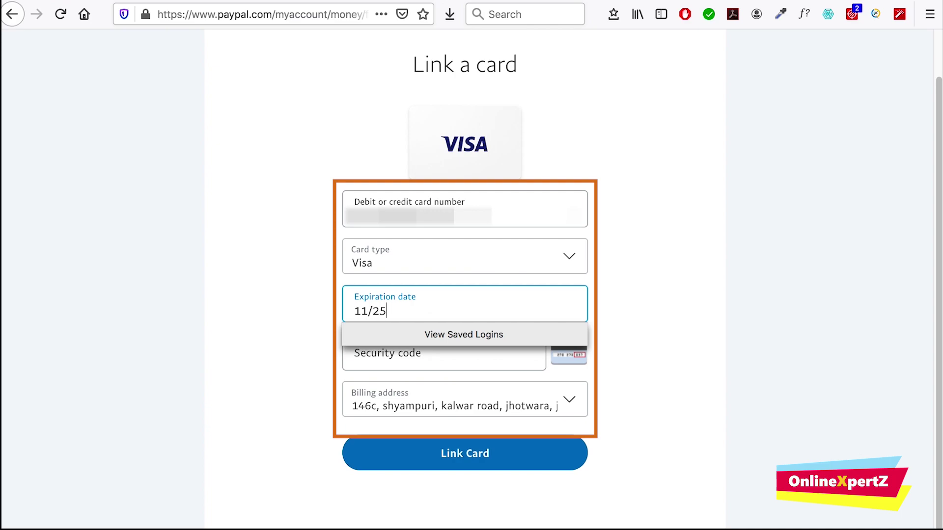
left_click(449, 359)
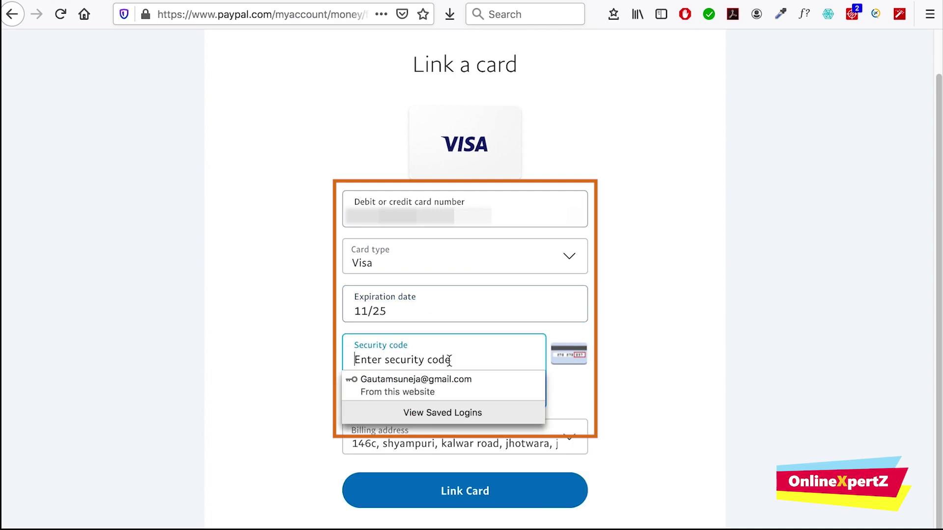
type("***")
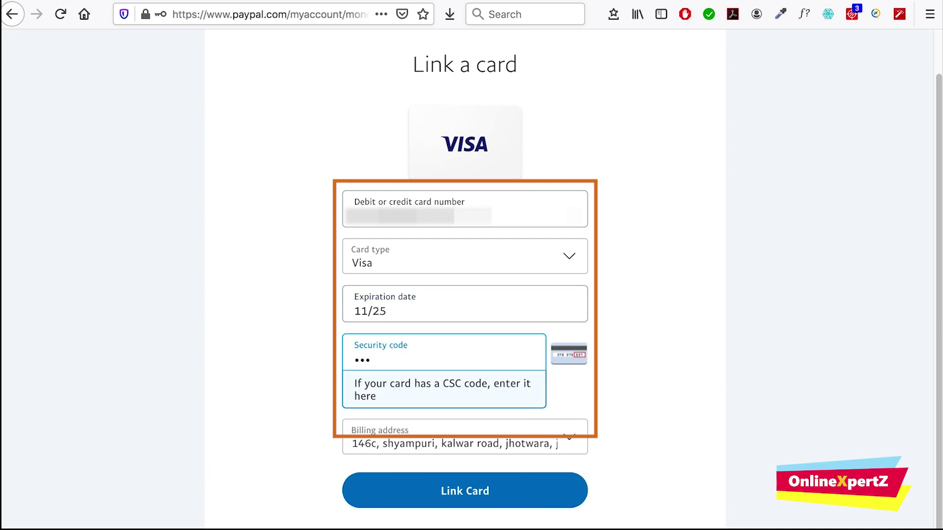
left_click(664, 401)
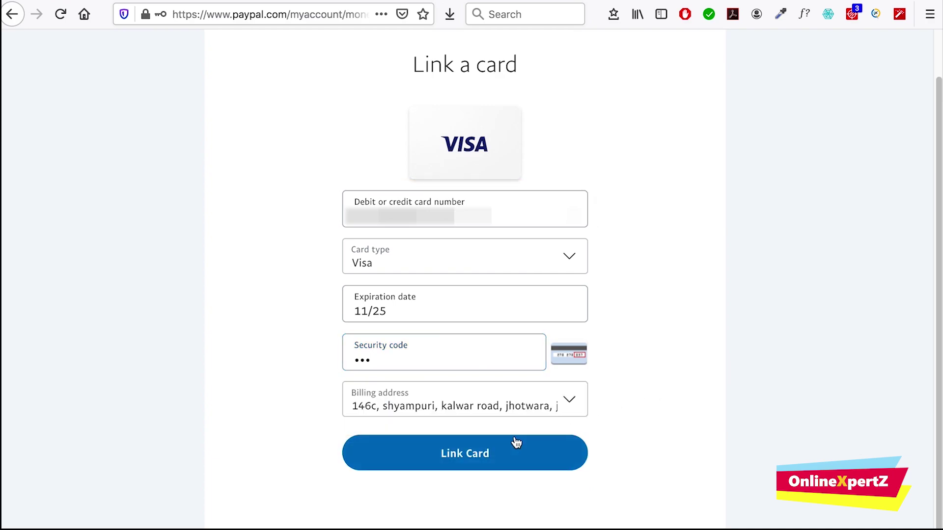
left_click(467, 455)
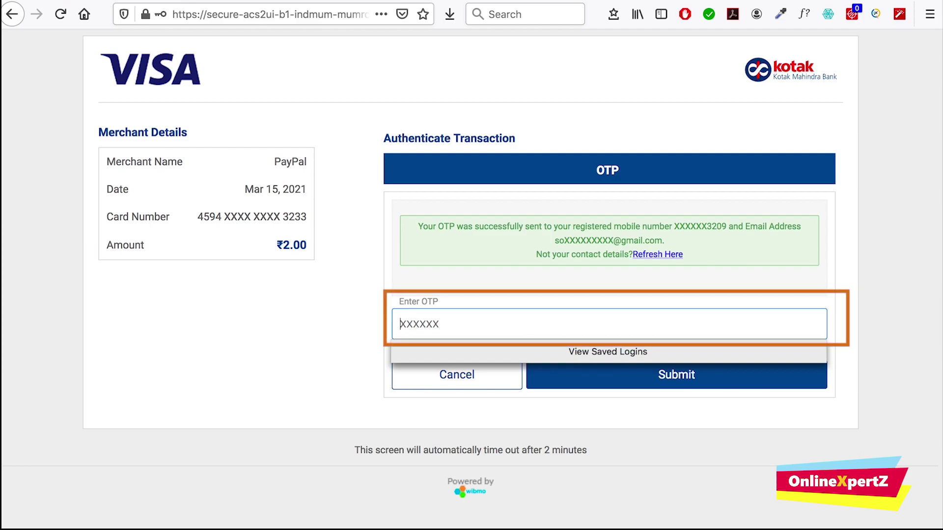
- Verify the ₹2.00 Visa Debit transaction with the one-time code, declining to save it in Firefox
type("••••••")
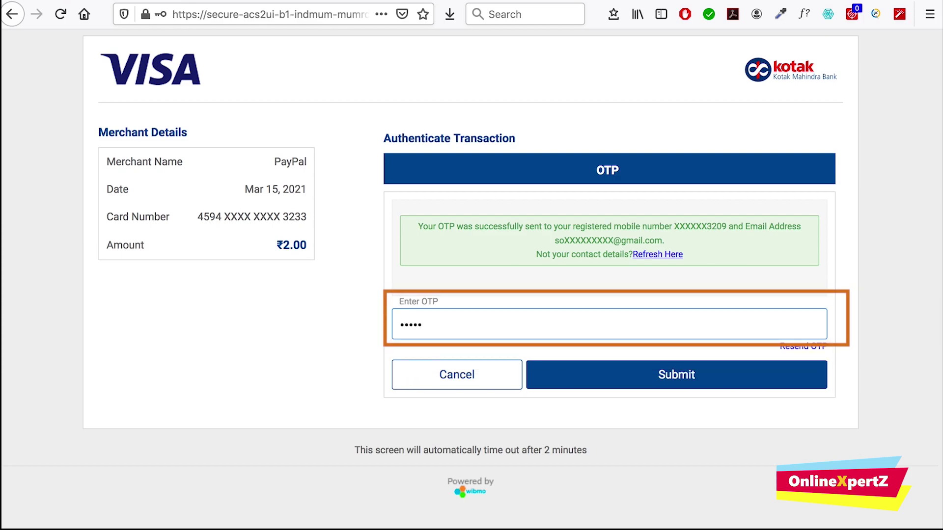
left_click(645, 379)
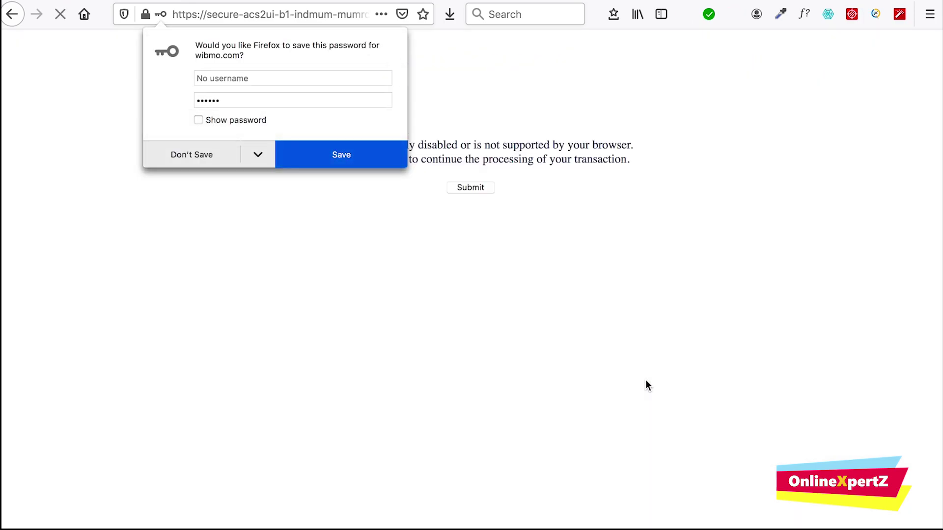
left_click(194, 157)
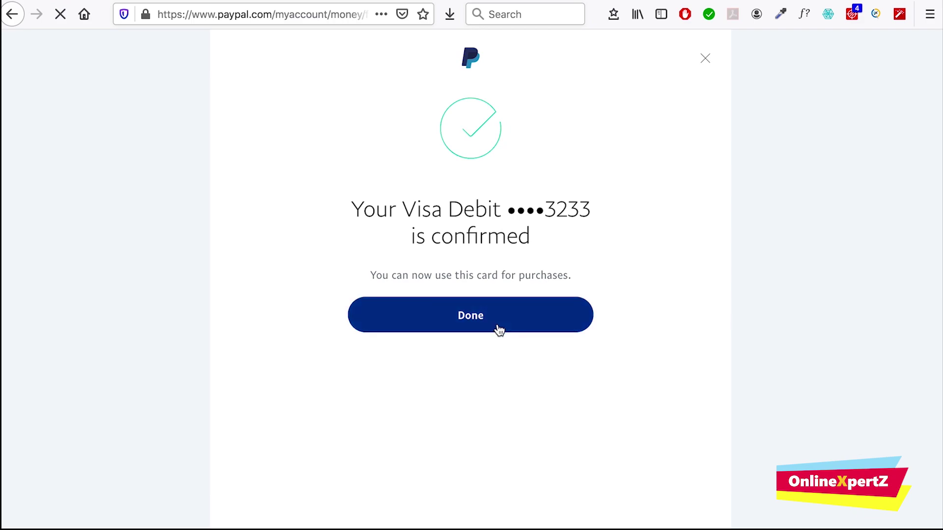
- Dismiss the card confirmation, return to the My PayPal summary and choose Get paid under Seller Tools
left_click(482, 321)
scroll(320, 232, "down", 4)
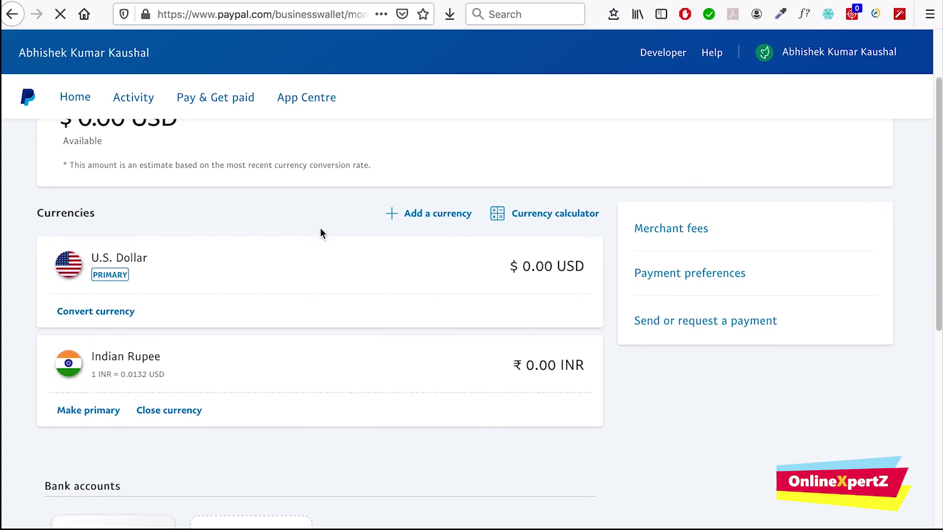
scroll(320, 229, "down", 5)
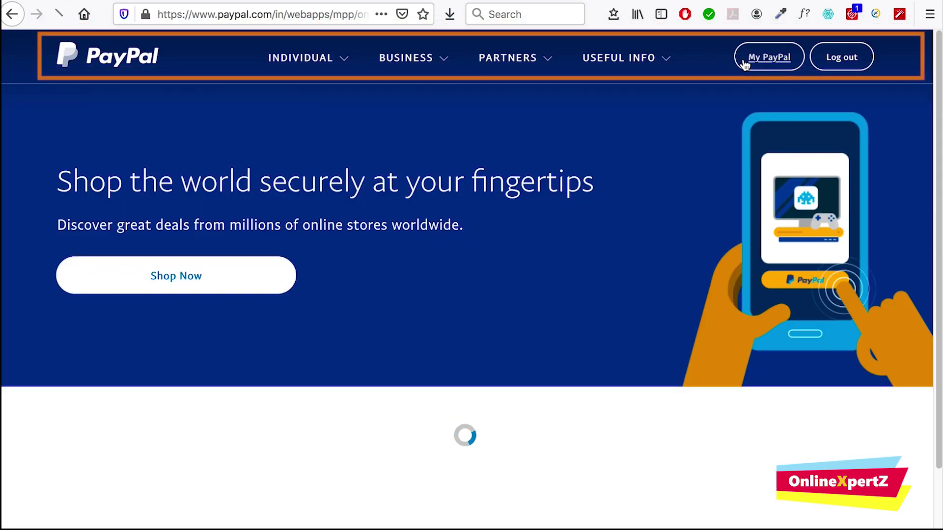
left_click(618, 57)
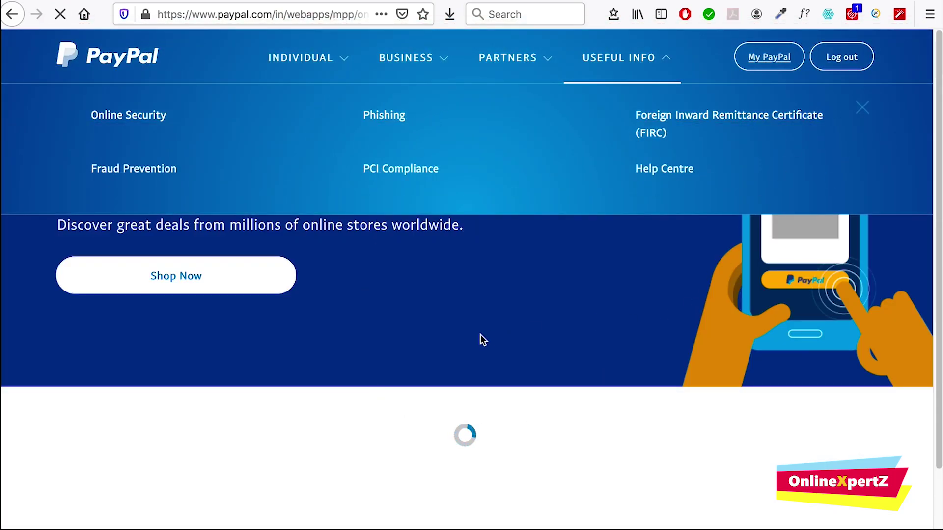
scroll(473, 341, "down", 1)
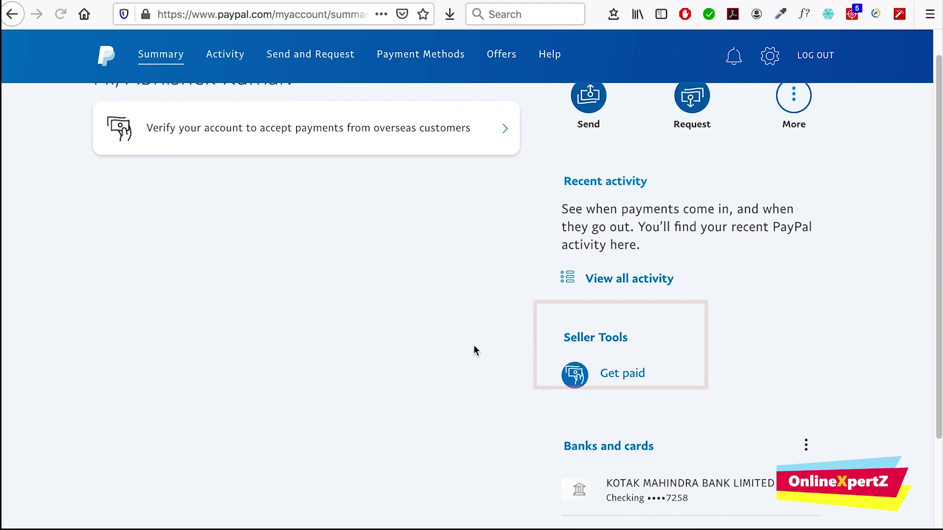
left_click(621, 372)
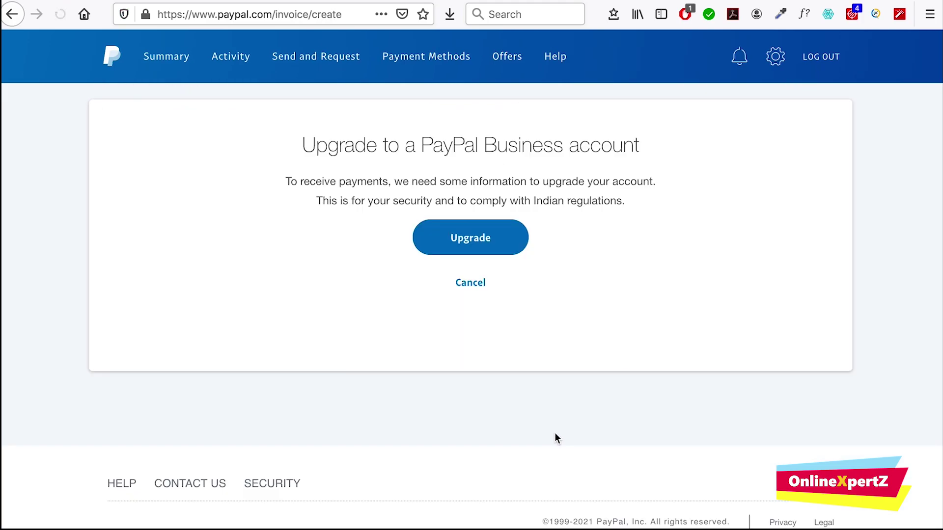
- Start the Business upgrade with Individual submitted as the business type
left_click(474, 244)
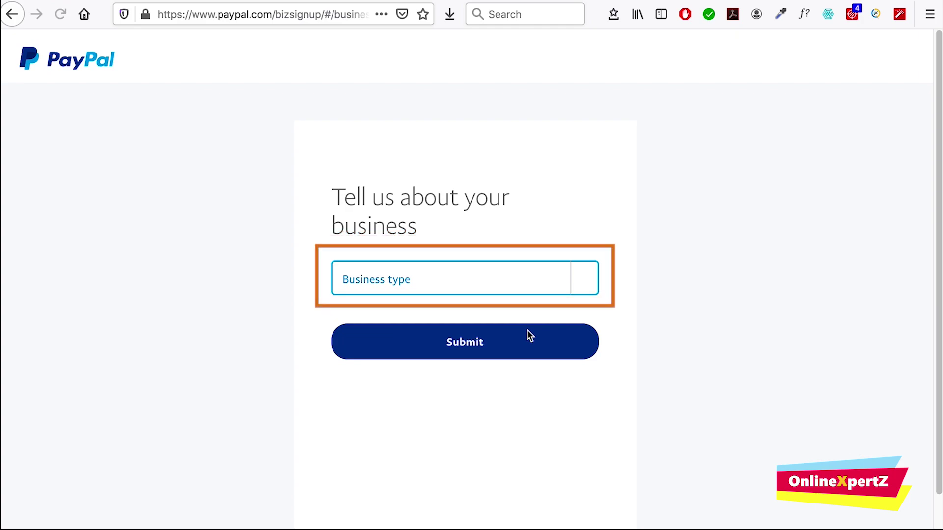
left_click(548, 284)
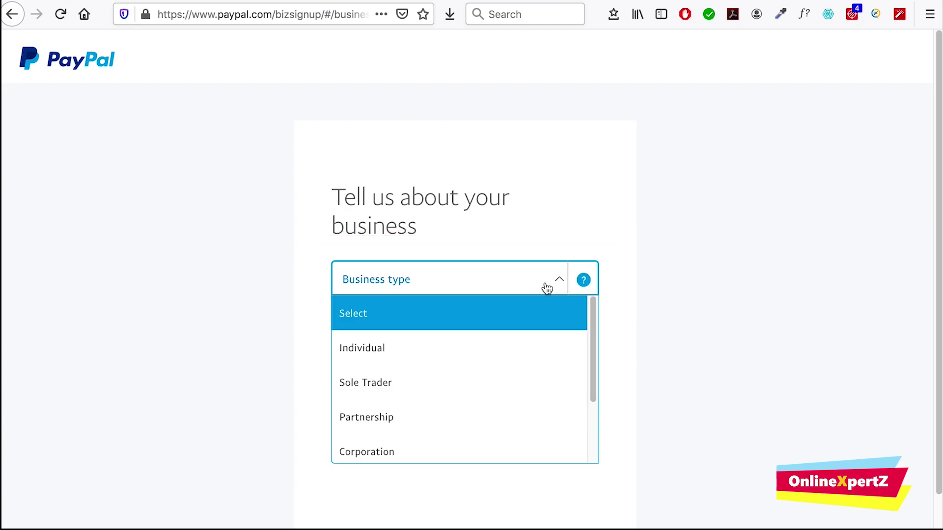
left_click(521, 350)
left_click(469, 408)
scroll(618, 294, "down", 3)
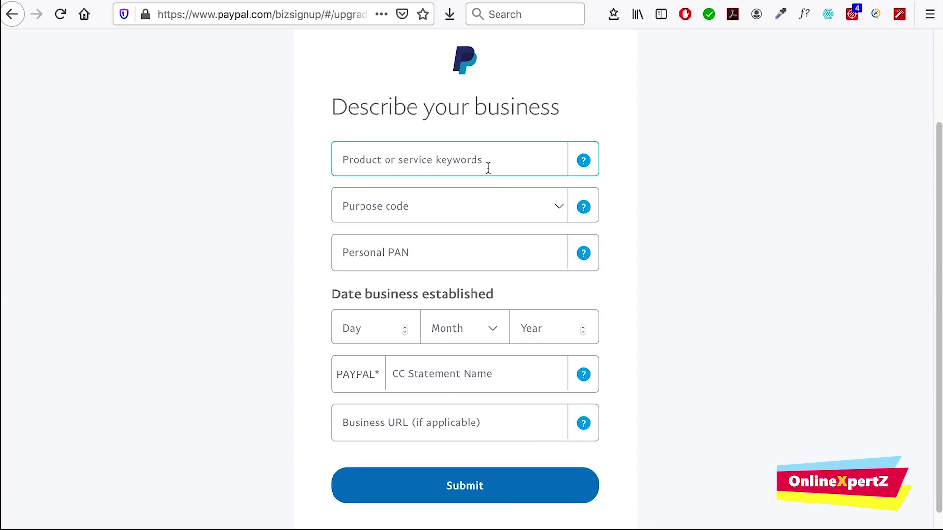
- Describe the business as Commercial Photography, Art, and Graphics with purpose code P1101
left_click(488, 166)
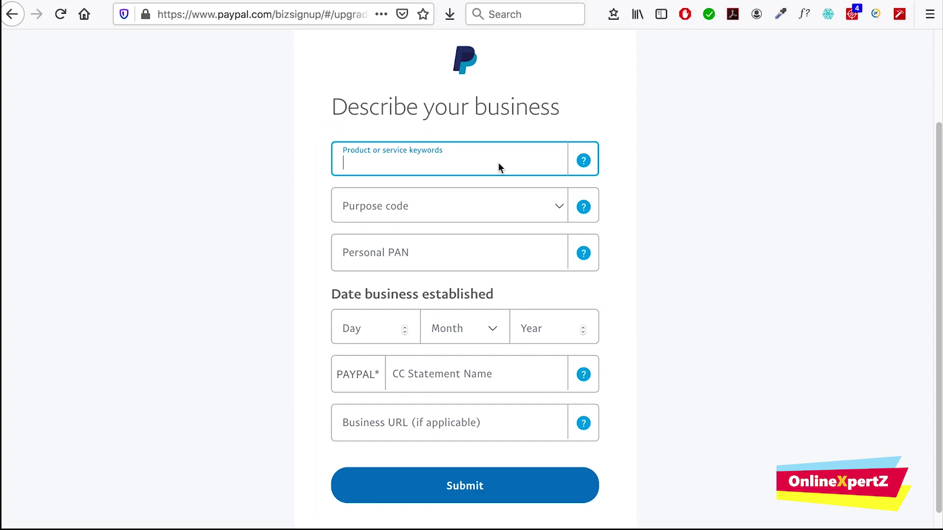
type("graph")
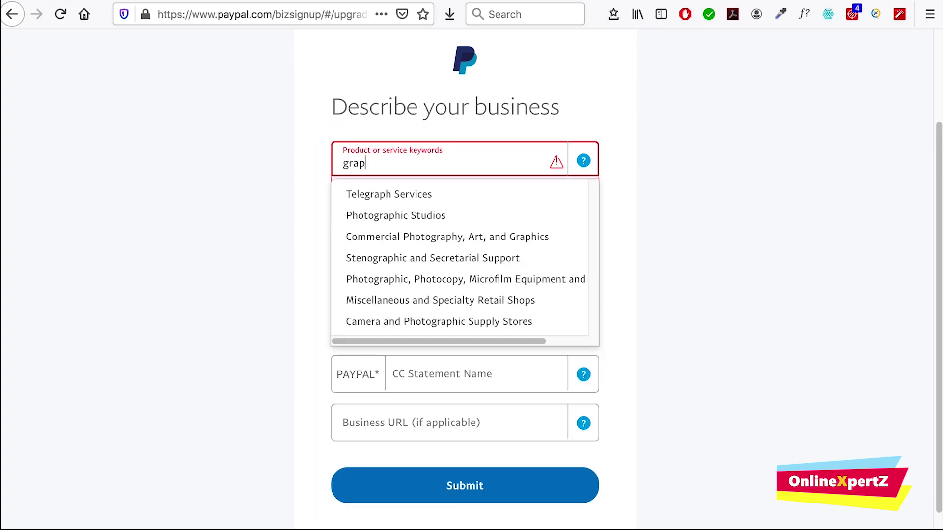
left_click(439, 236)
left_click(394, 213)
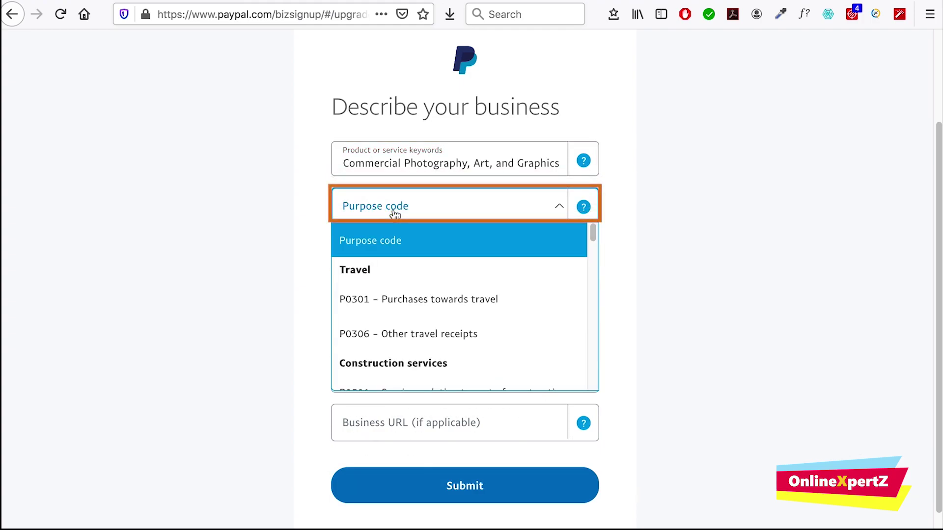
scroll(435, 272, "down", 3)
scroll(435, 319, "down", 10)
scroll(435, 321, "down", 10)
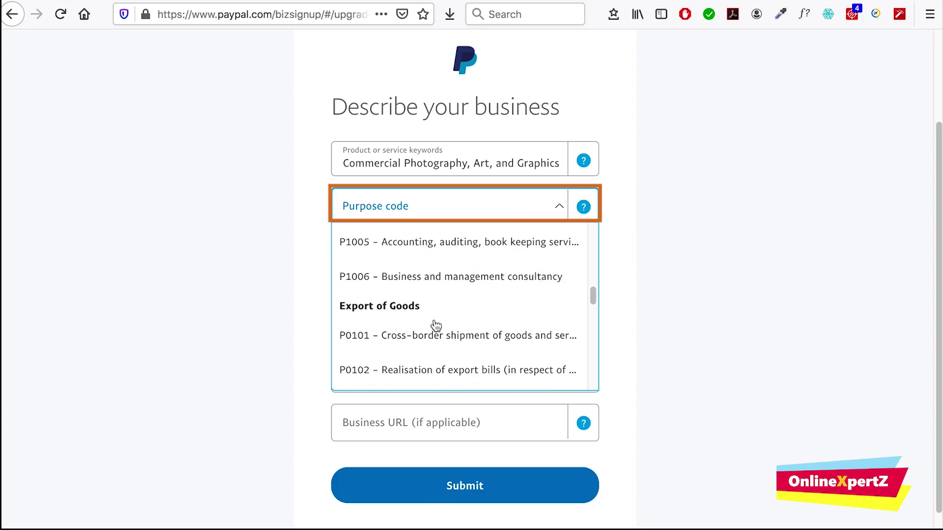
scroll(434, 329, "down", 1)
scroll(432, 332, "down", 8)
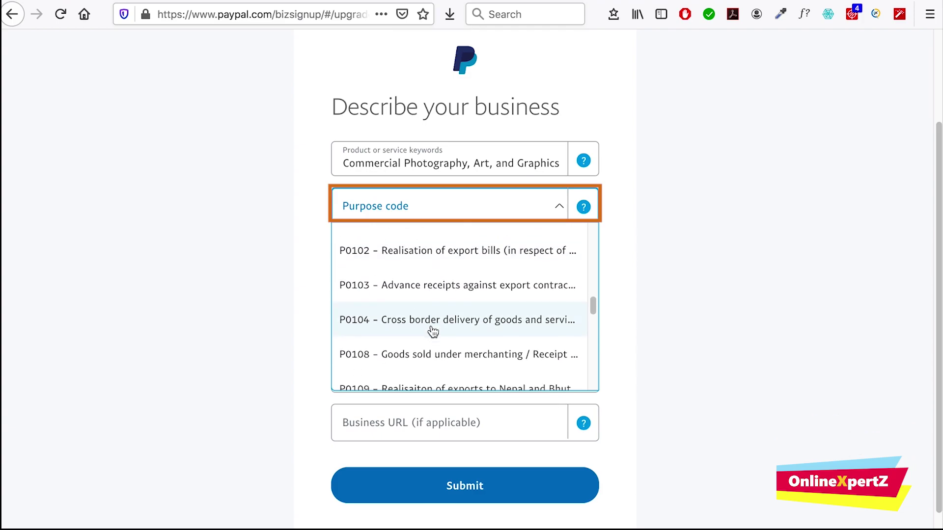
scroll(432, 332, "down", 4)
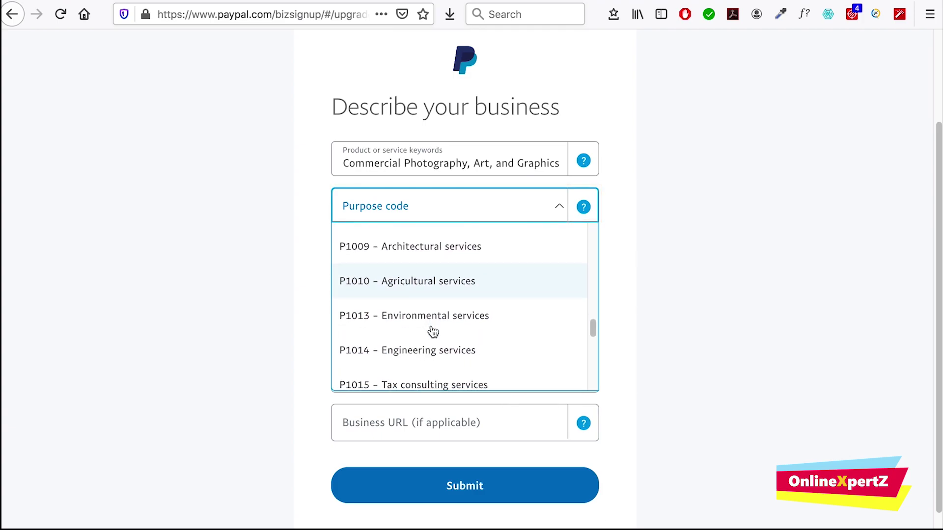
left_click(433, 332)
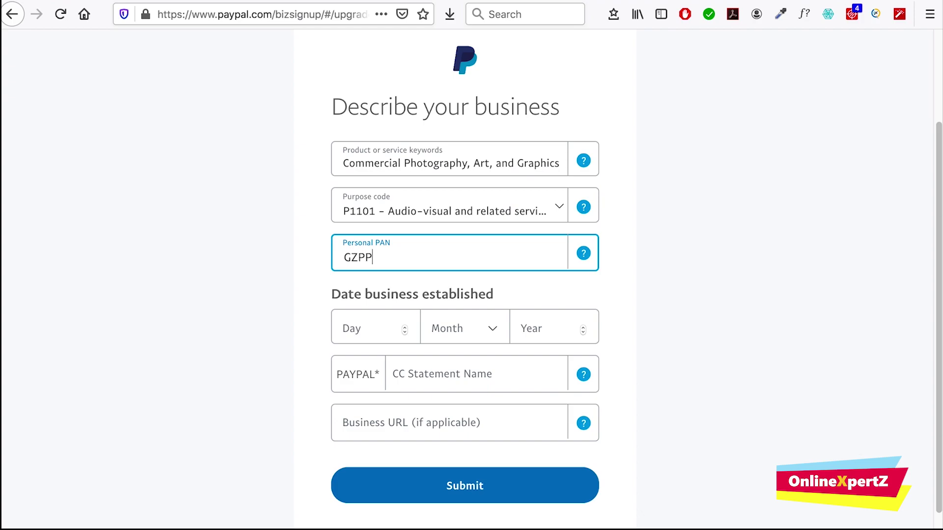
- Enter the PAN, a 1 September 1995 start date and the card statement name, then submit
left_click(364, 330)
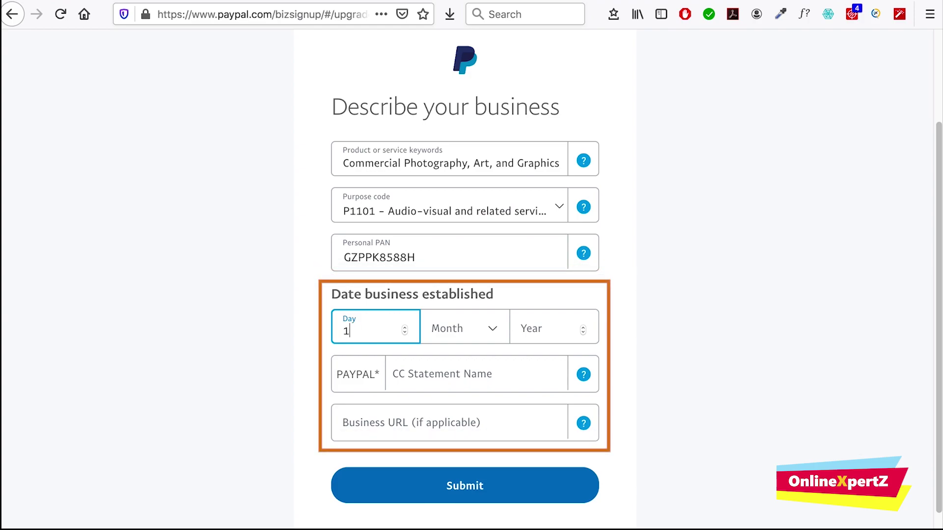
left_click(457, 338)
scroll(459, 442, "down", 5)
left_click(457, 391)
left_click(545, 326)
type("1995")
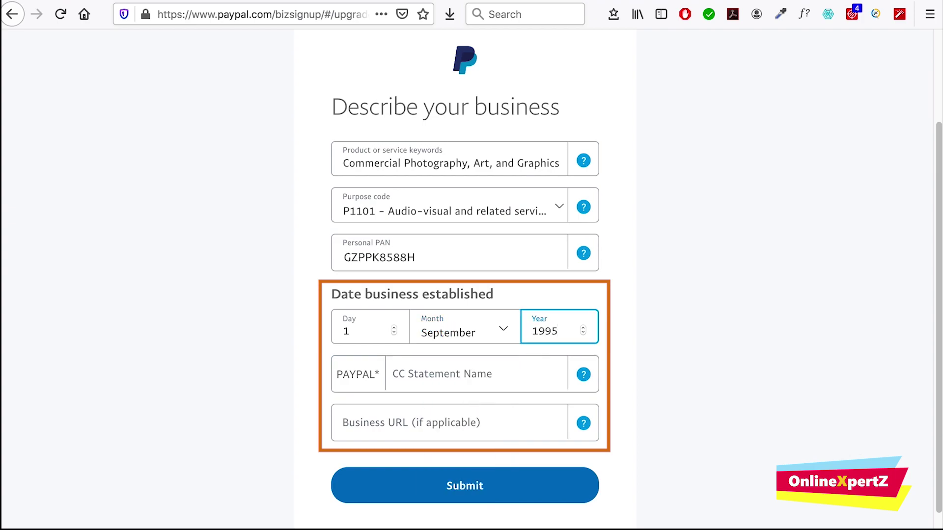
left_click(476, 389)
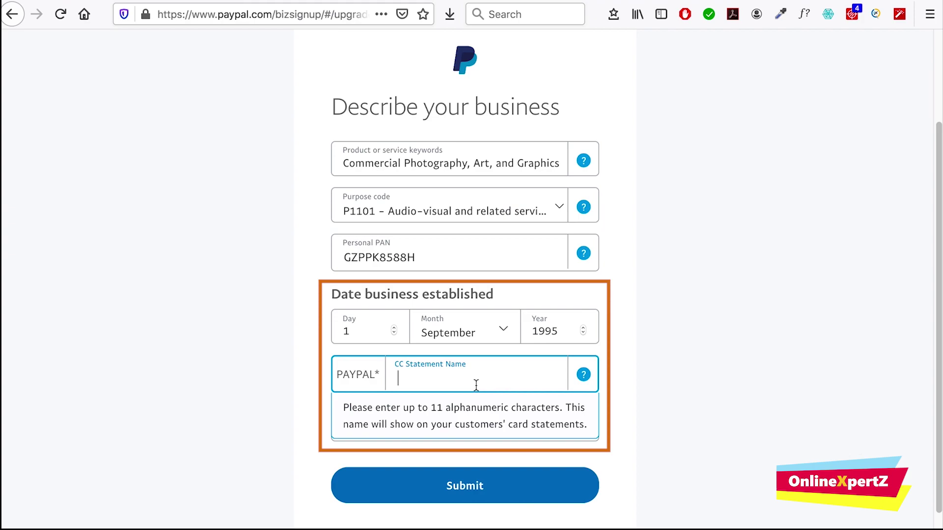
type("A")
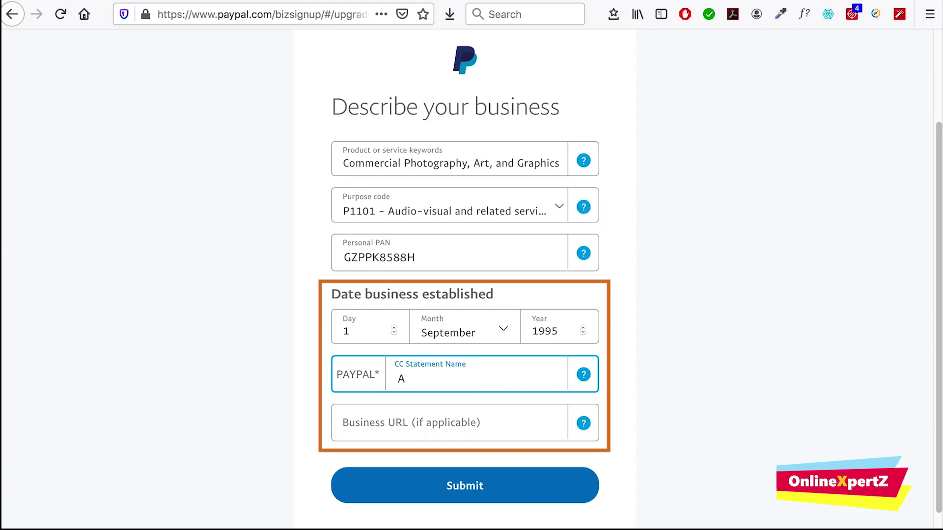
type("BHIPAYPAL")
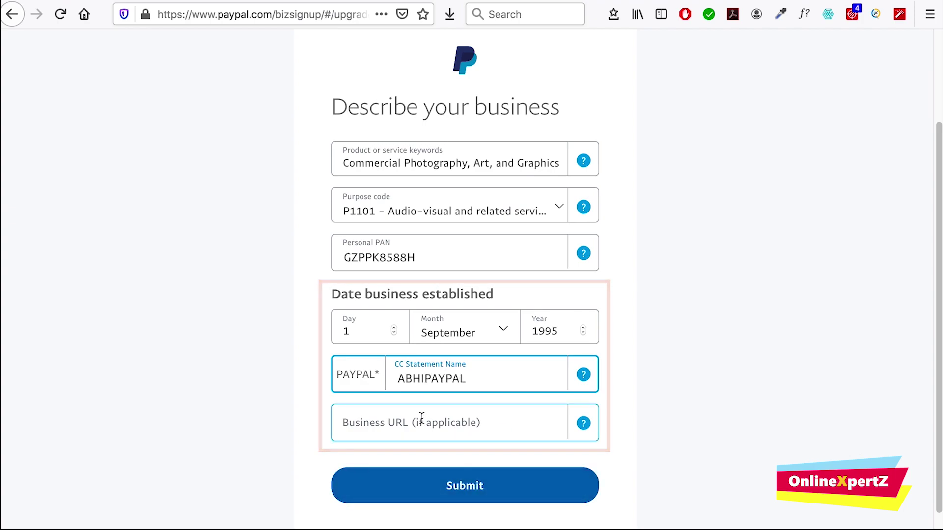
left_click(466, 487)
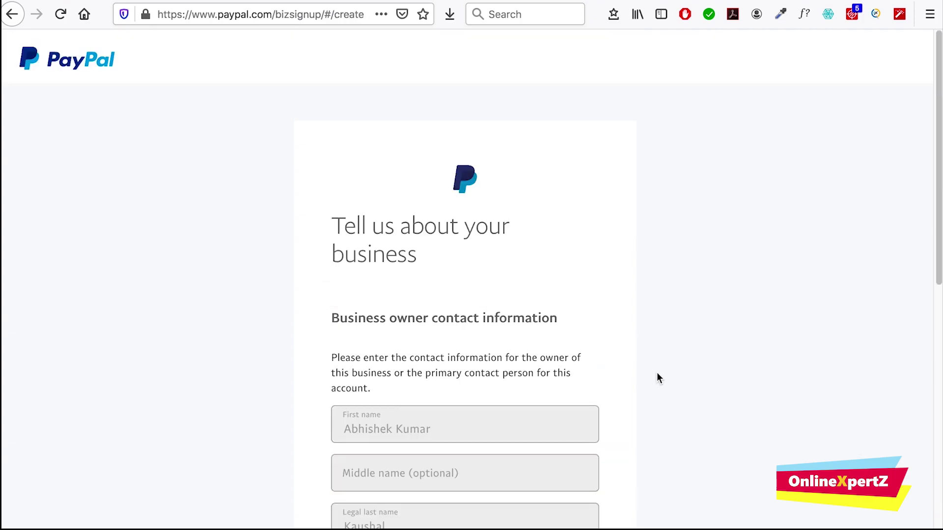
scroll(658, 379, "down", 5)
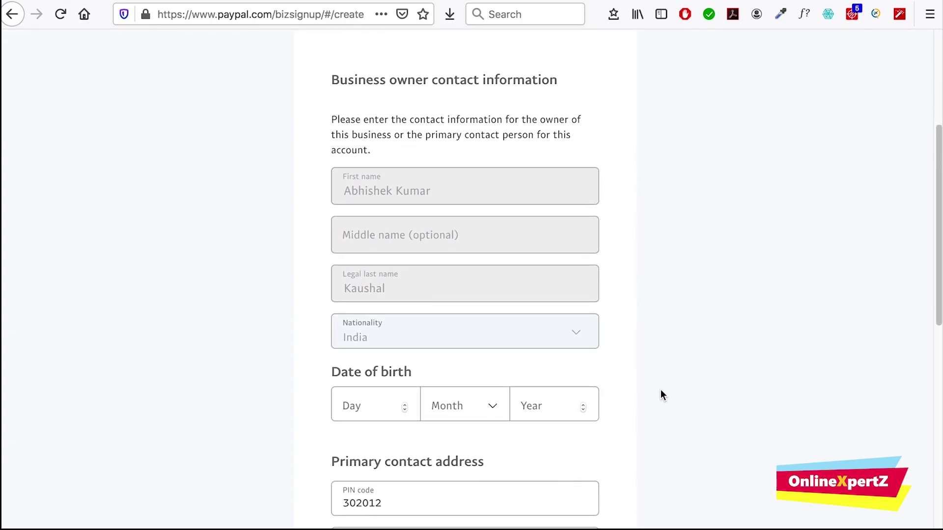
scroll(658, 391, "down", 2)
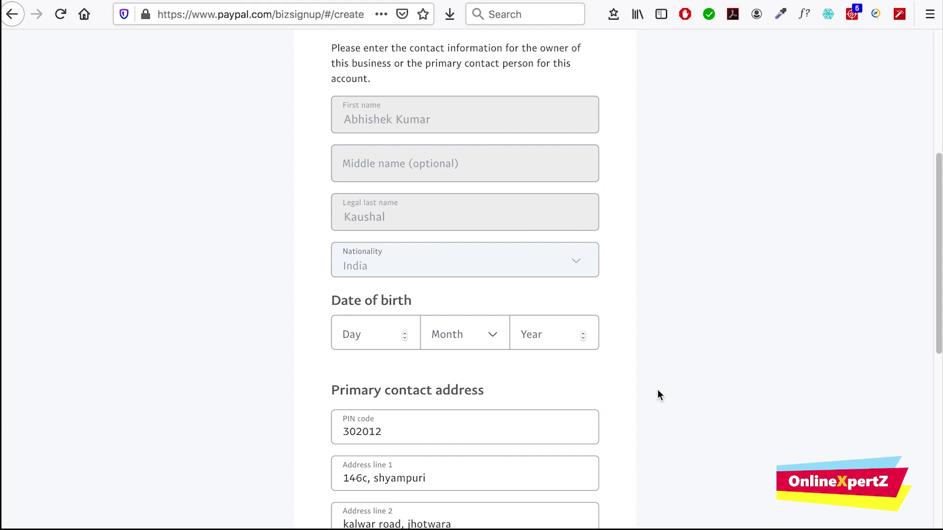
scroll(658, 391, "down", 1)
left_click(376, 325)
type("1")
left_click(465, 325)
scroll(463, 393, "down", 5)
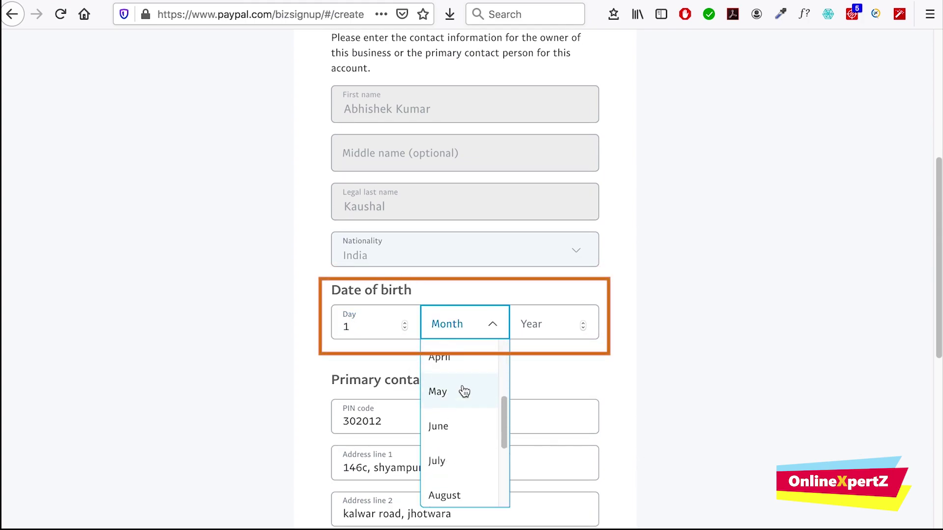
left_click(486, 412)
left_click(532, 326)
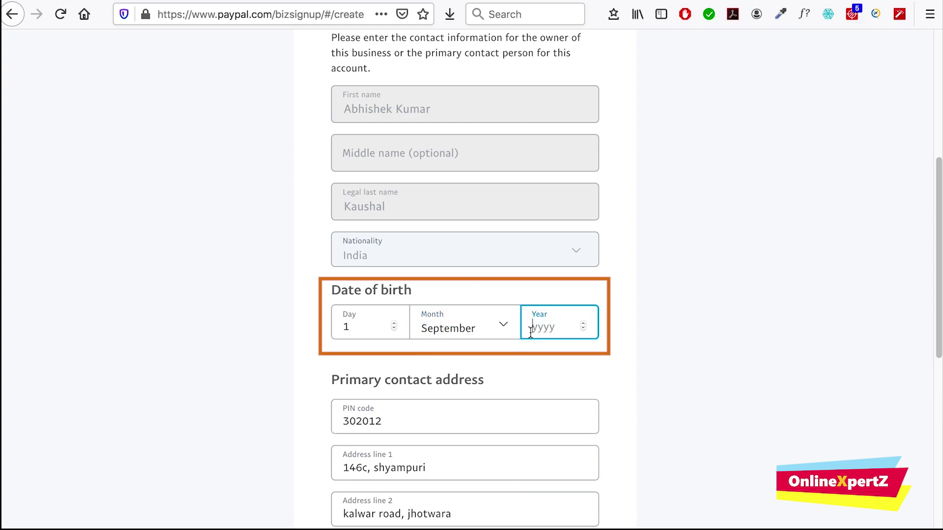
type("1995")
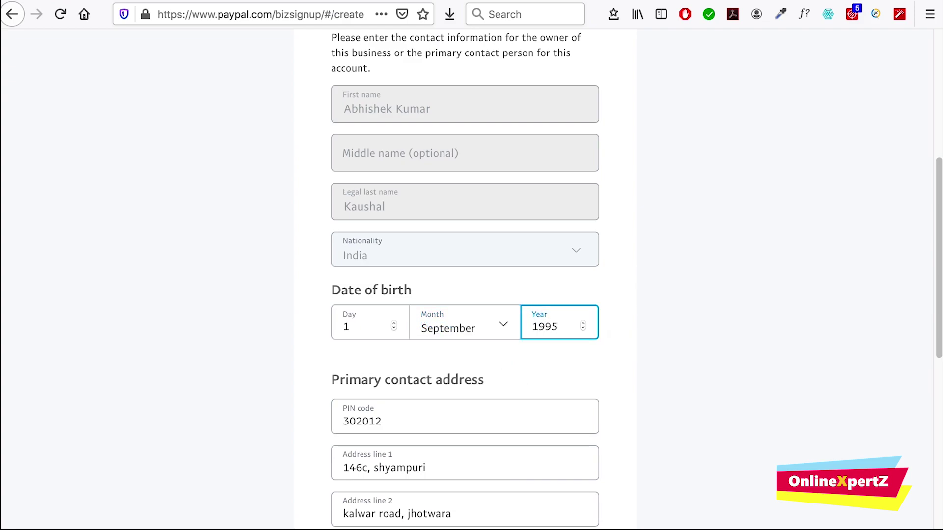
- Agree to the terms and continue to complete the Business account upgrade
scroll(615, 333, "down", 4)
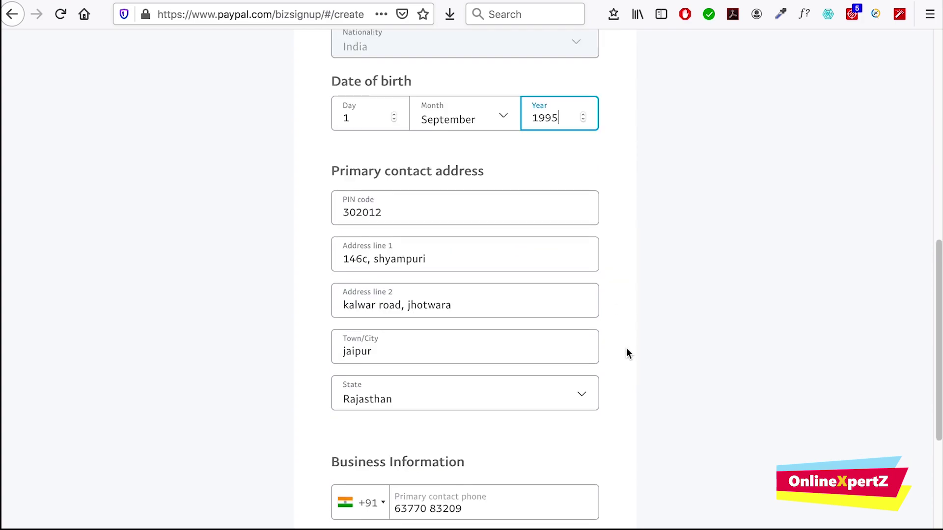
scroll(626, 348, "down", 5)
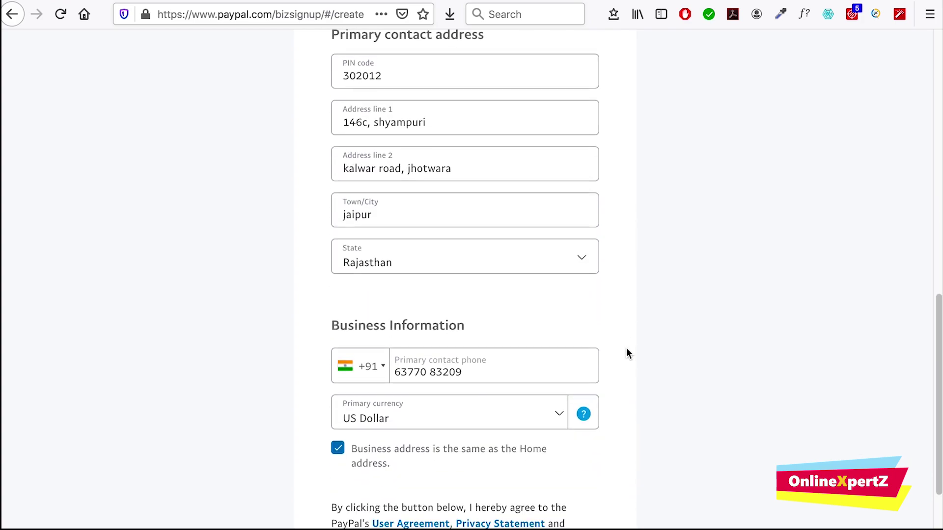
left_click(496, 472)
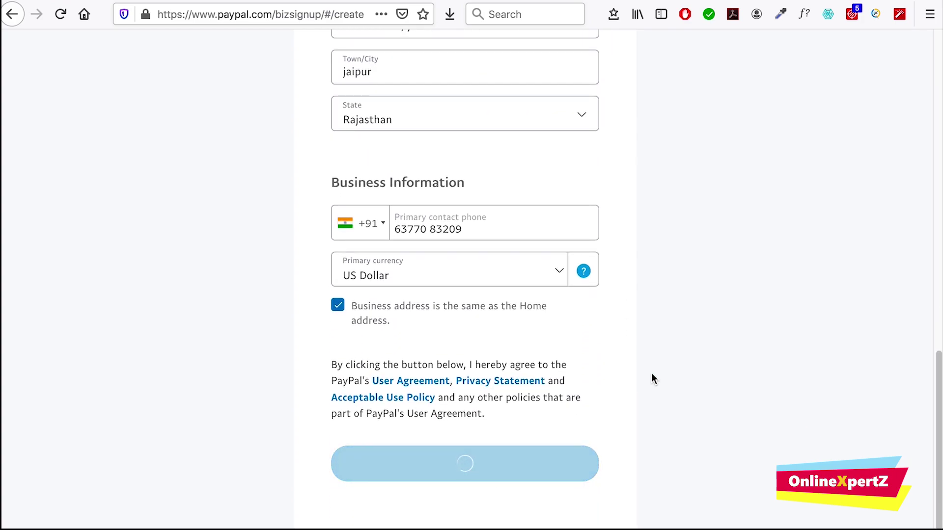
scroll(656, 230, "down", 1)
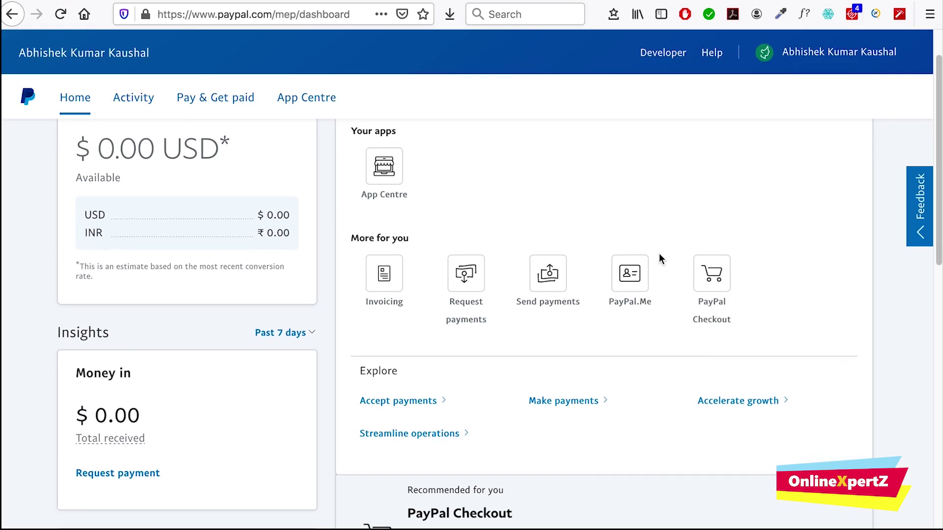
- From the dashboard's Explore section, open the App Centre's Accept payments page
scroll(659, 254, "down", 1)
scroll(659, 255, "down", 5)
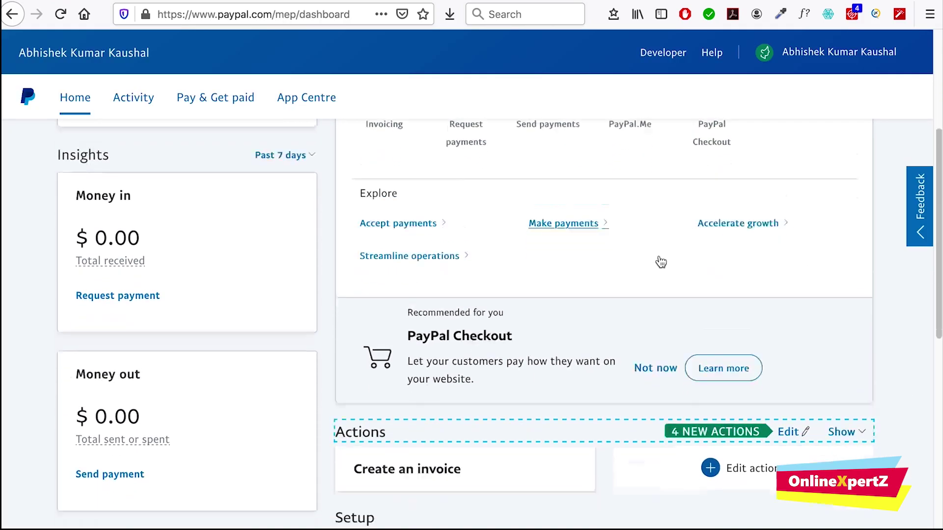
scroll(659, 257, "down", 5)
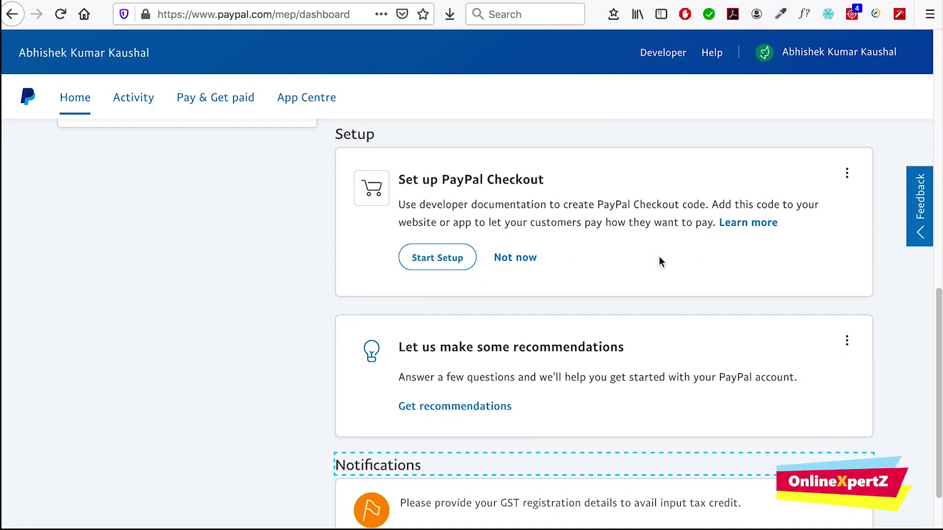
scroll(665, 261, "up", 12)
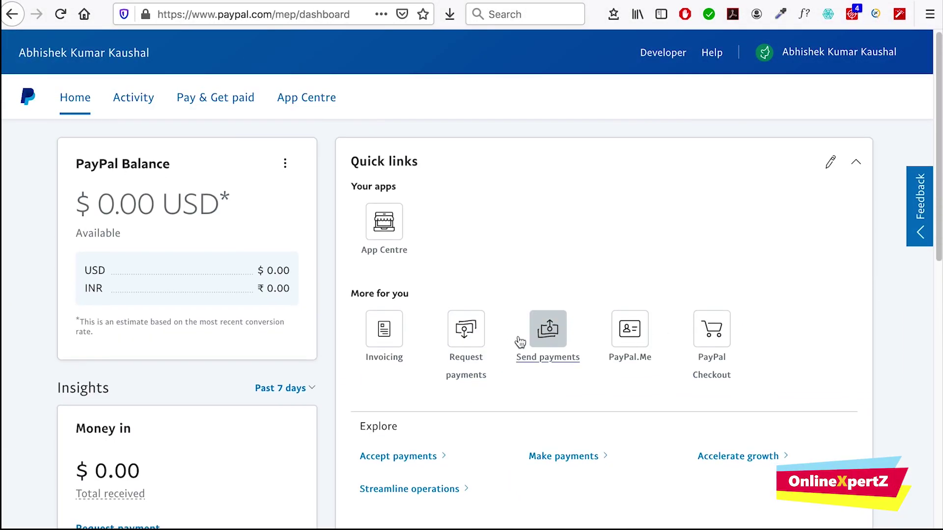
scroll(518, 337, "down", 1)
left_click(411, 421)
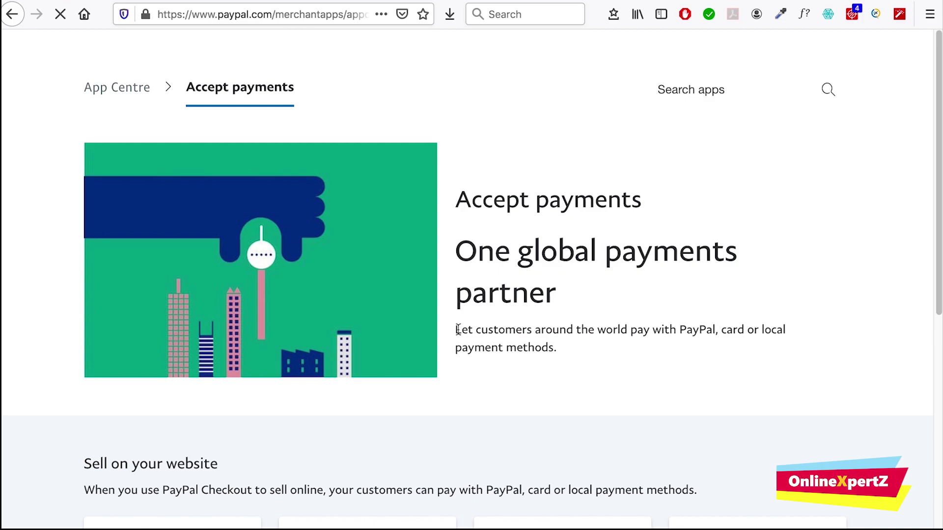
- Open the Request payments app and start a new payment request with Get Started
scroll(457, 334, "down", 6)
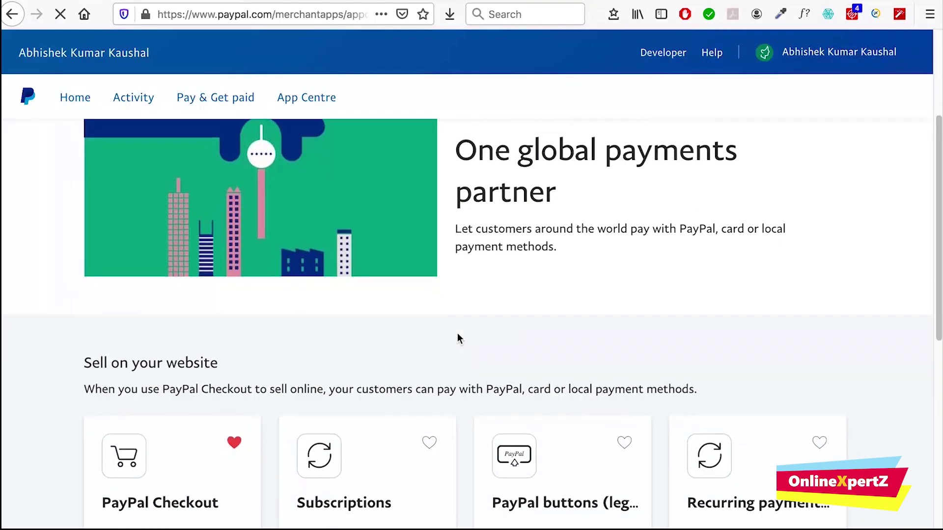
scroll(457, 334, "down", 5)
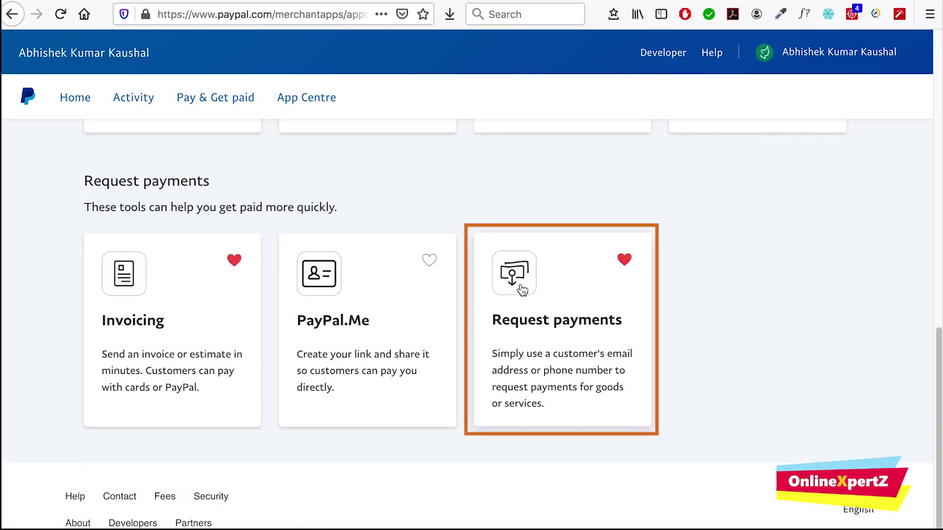
left_click(522, 290)
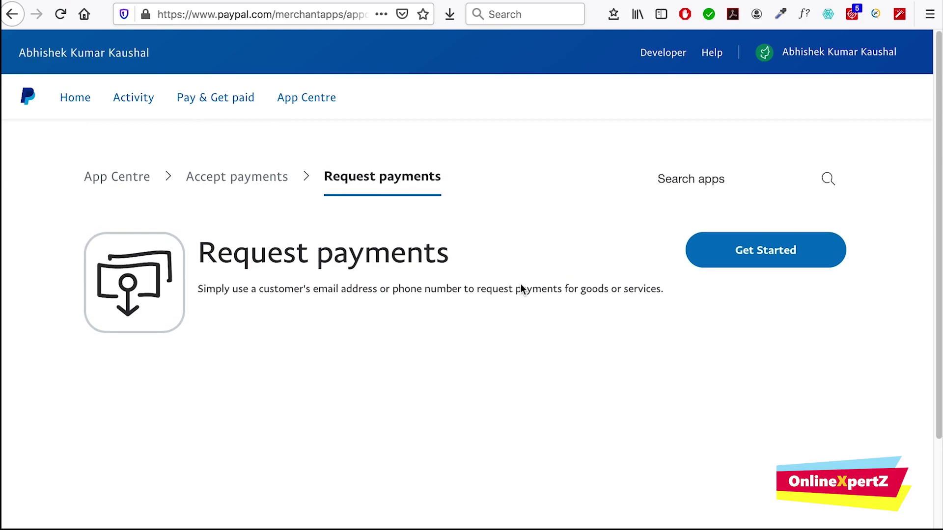
left_click(717, 270)
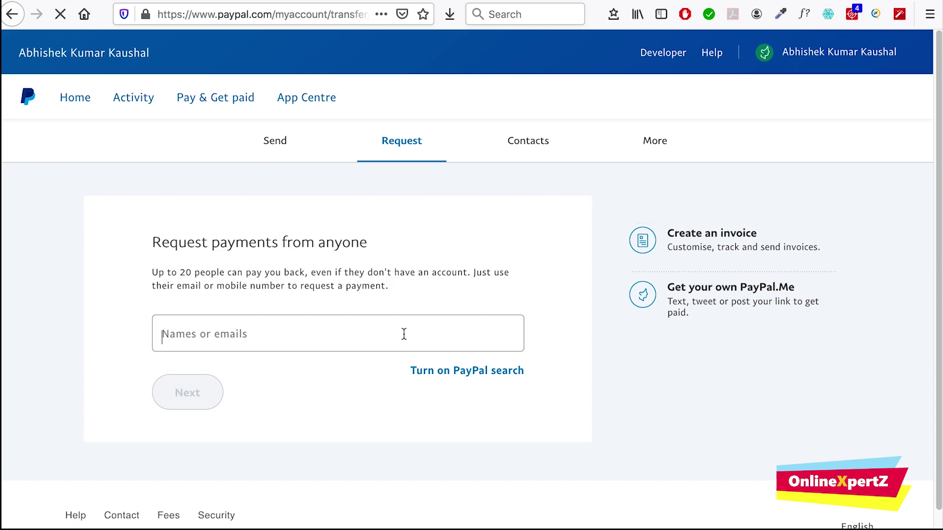
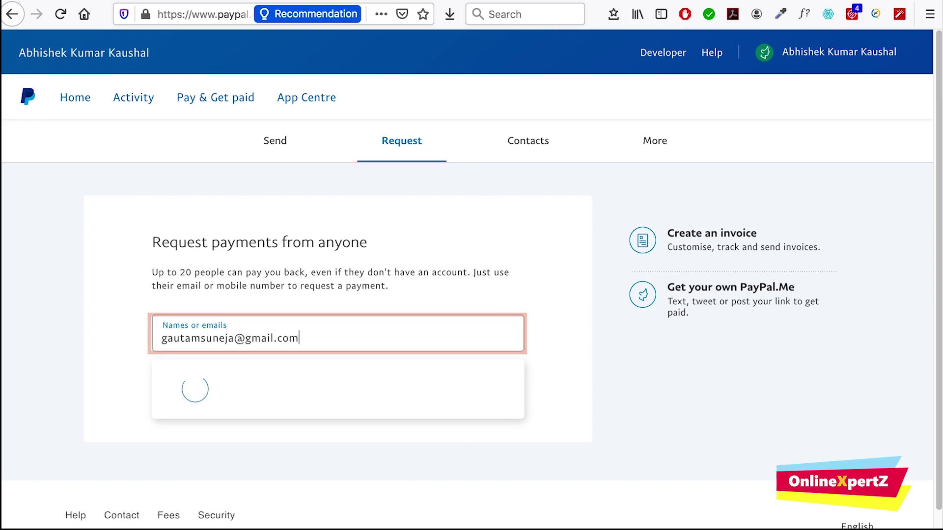
- Send a ₹10.00 INR payment request to the customer's email address
left_click(363, 386)
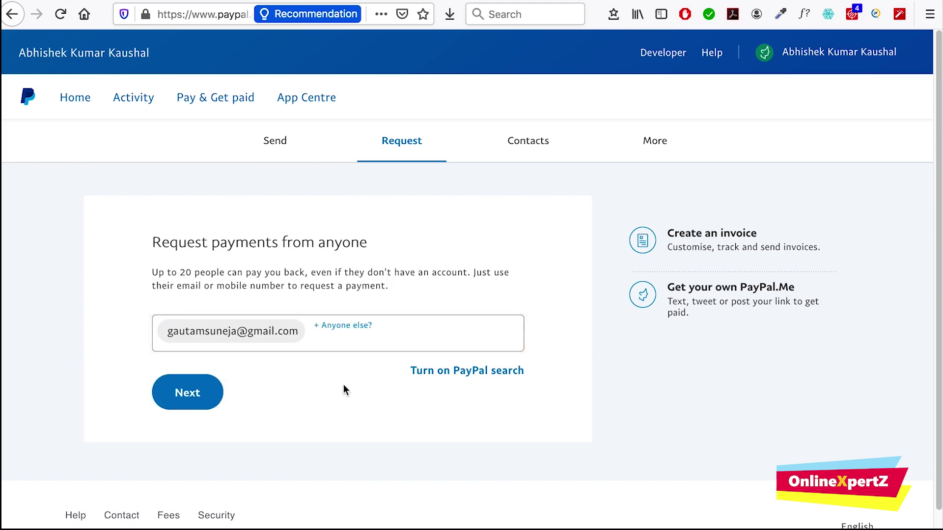
left_click(177, 397)
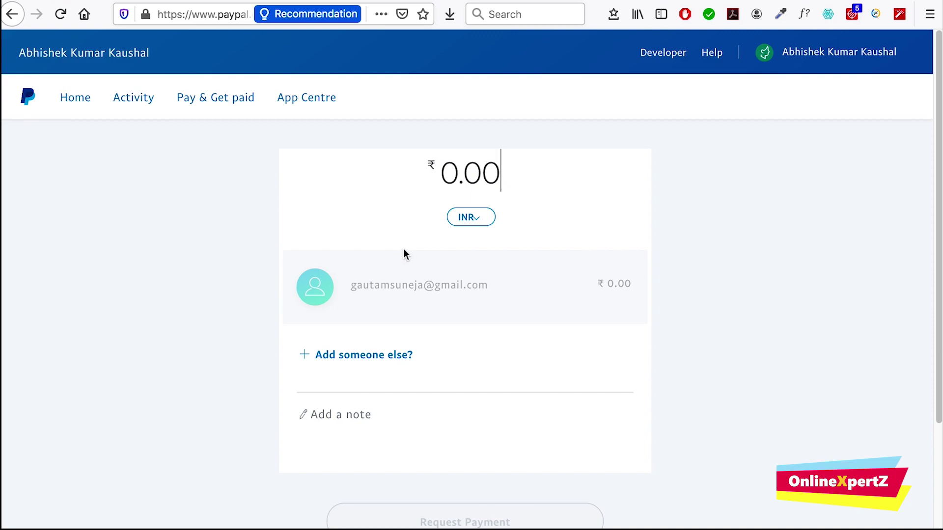
type("1000")
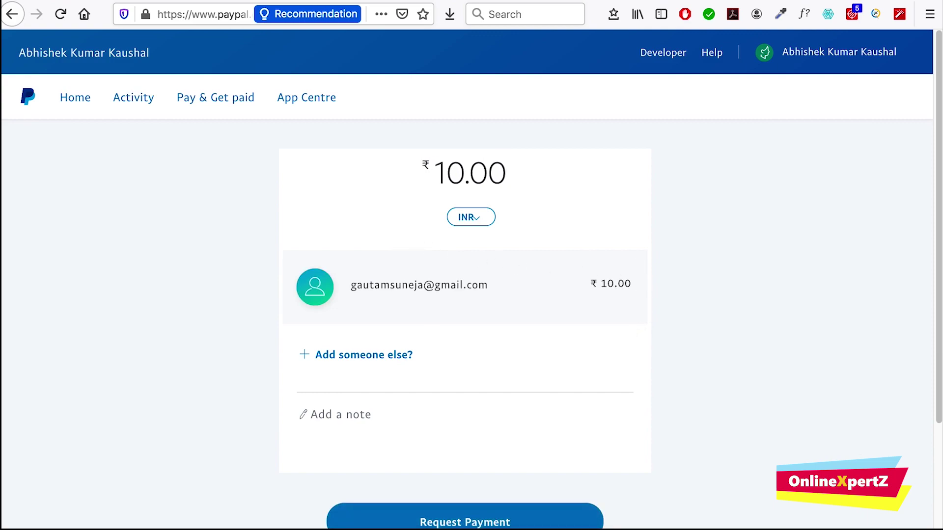
left_click(486, 523)
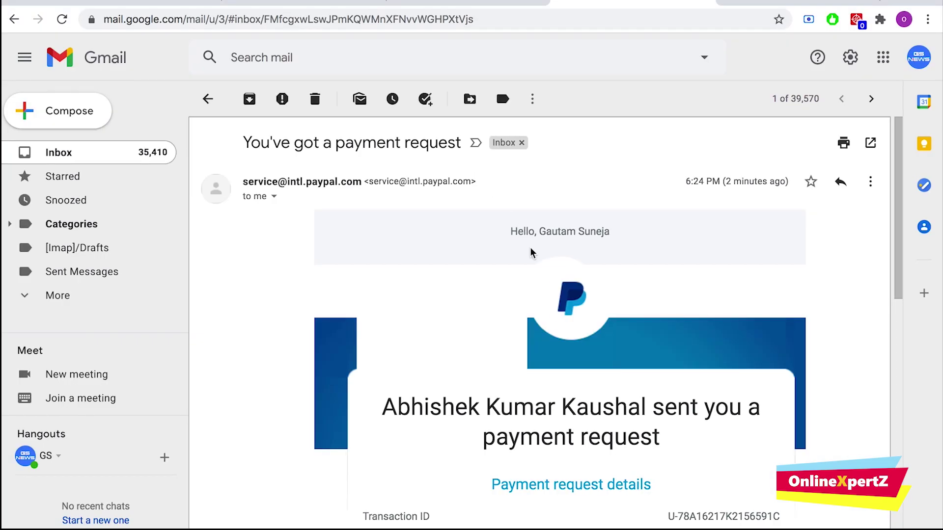
- Scroll through the PayPal email in Gmail to view the ₹10.00 request details
scroll(542, 308, "down", 2)
scroll(543, 308, "down", 5)
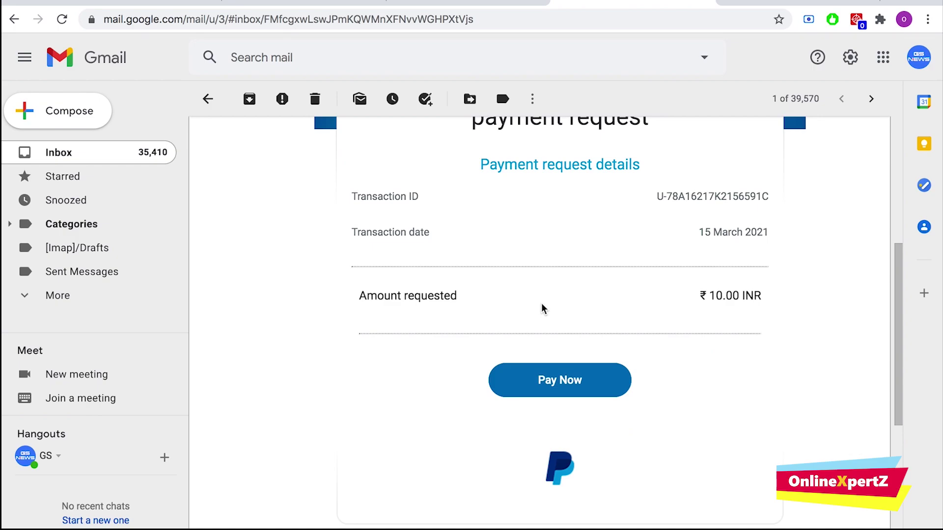
scroll(542, 308, "up", 1)
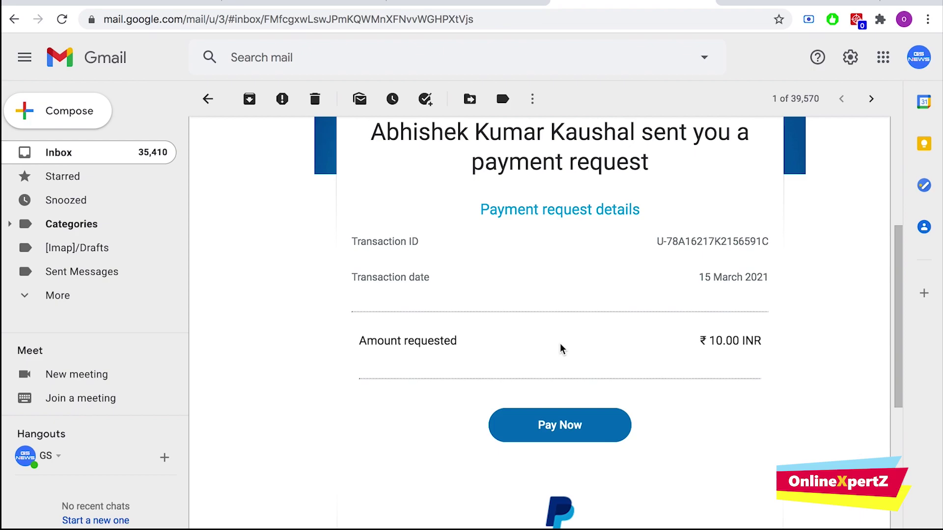
scroll(564, 435, "up", 1)
- Pay the ₹10.00 request from the email via Pay Now and continue on PayPal's payment page
left_click(566, 438)
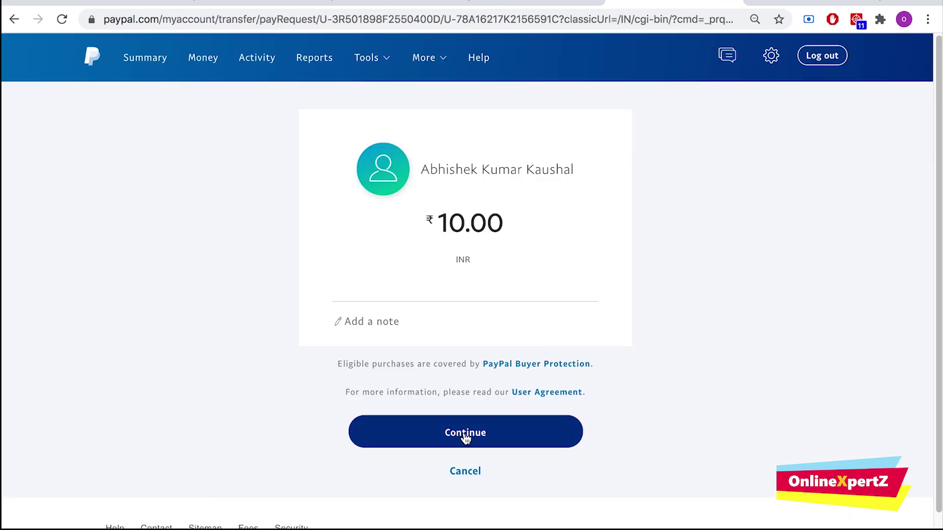
left_click(465, 437)
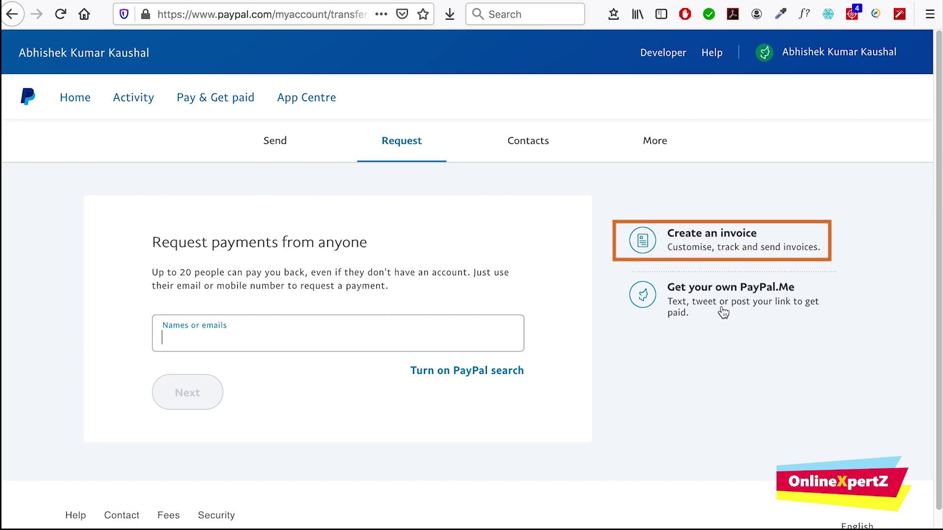
- Start a new invoice and add the customer's e-mail address as the Bill to recipient
left_click(720, 241)
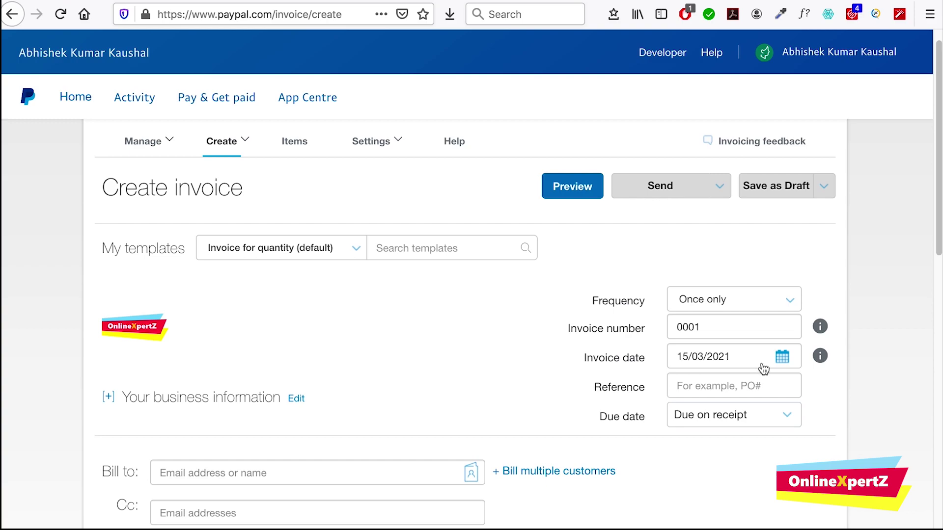
scroll(761, 371, "down", 3)
scroll(763, 370, "down", 1)
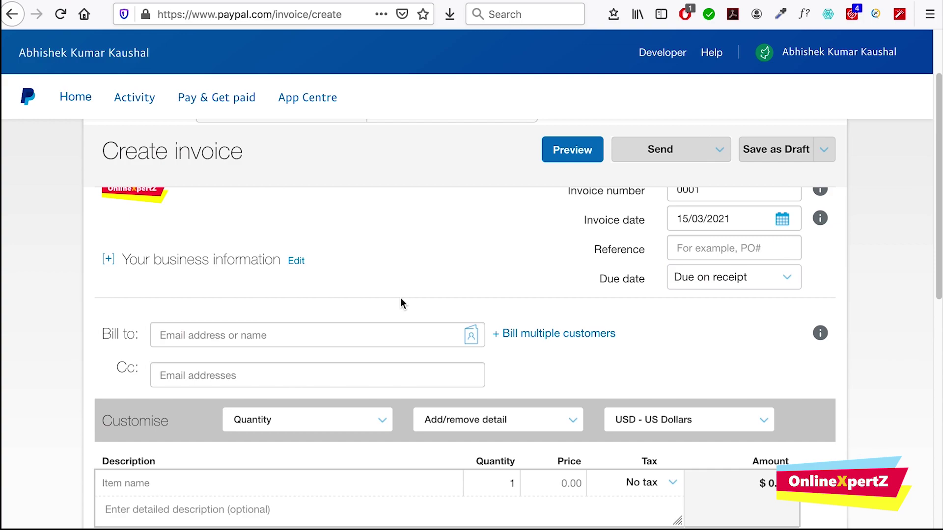
scroll(401, 299, "down", 1)
left_click(366, 303)
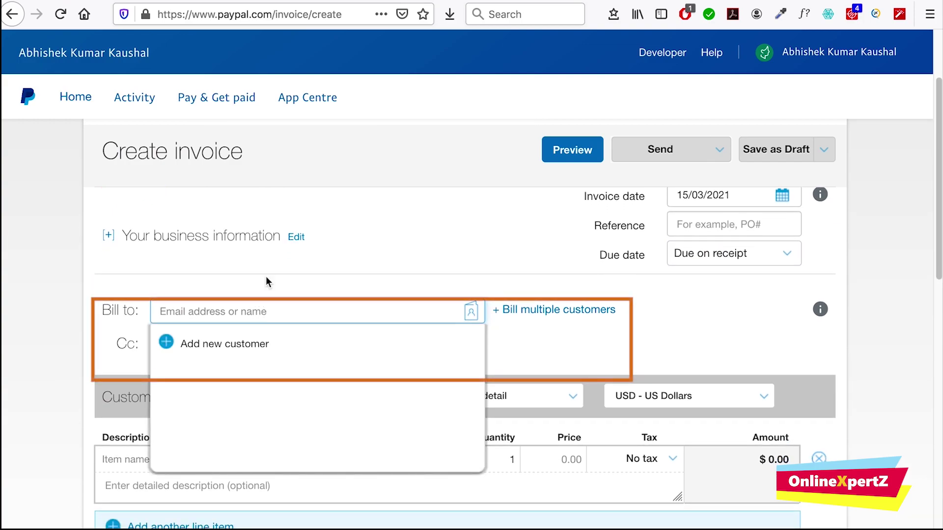
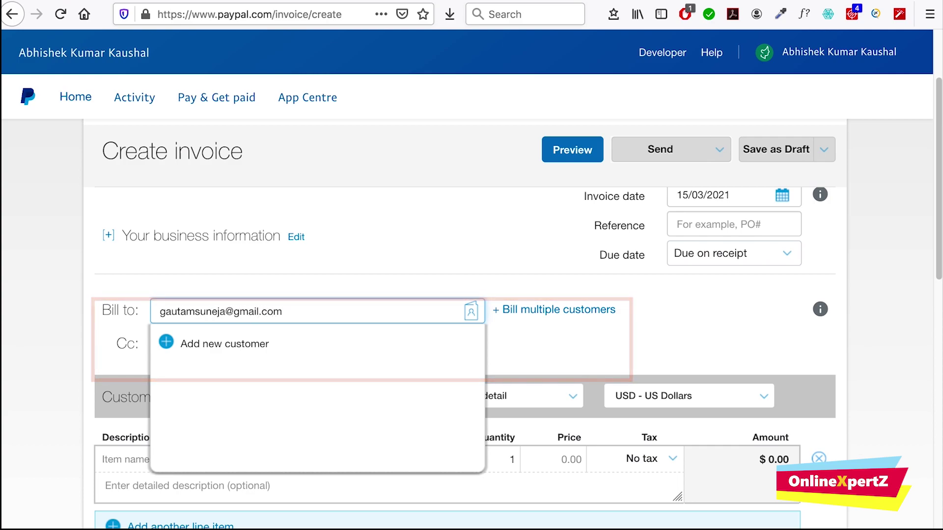
left_click(184, 265)
- Price the Graphic Work line item at 10, giving a ₹10.00 INR total
scroll(256, 333, "down", 3)
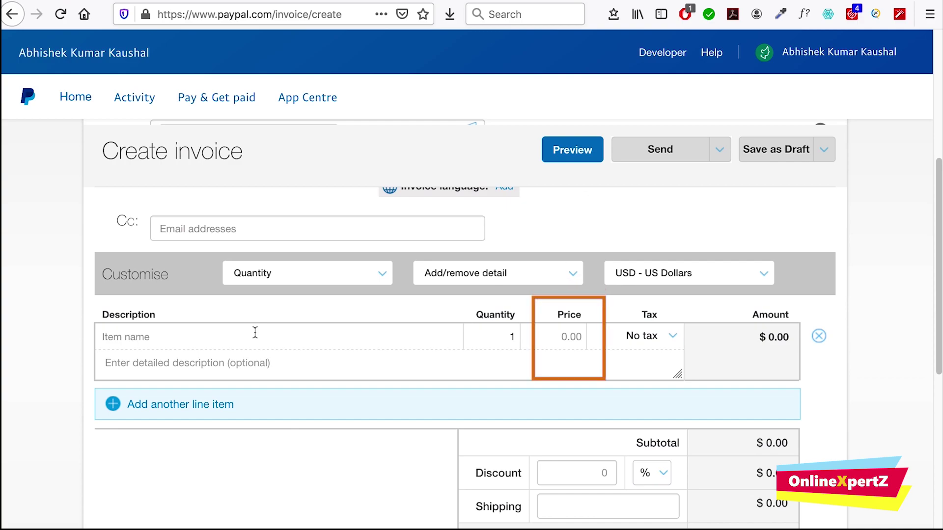
scroll(222, 375, "down", 2)
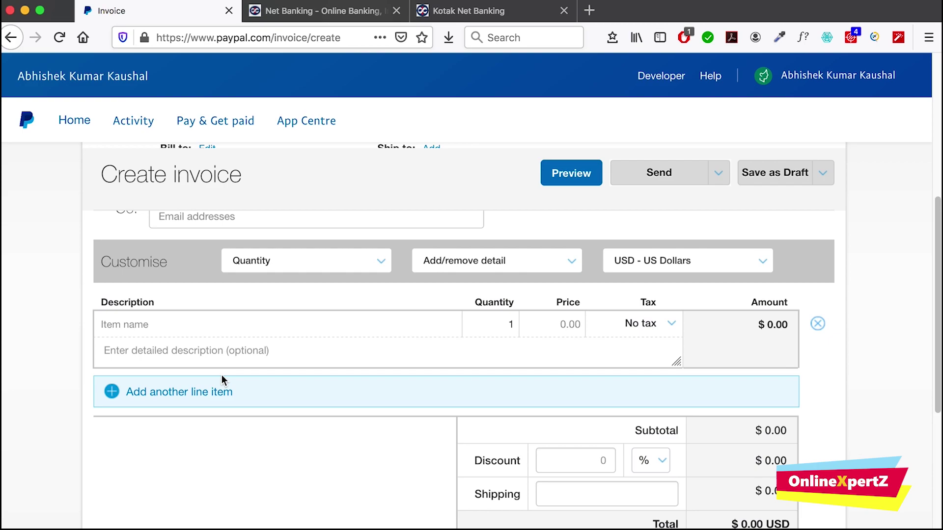
left_click(574, 332)
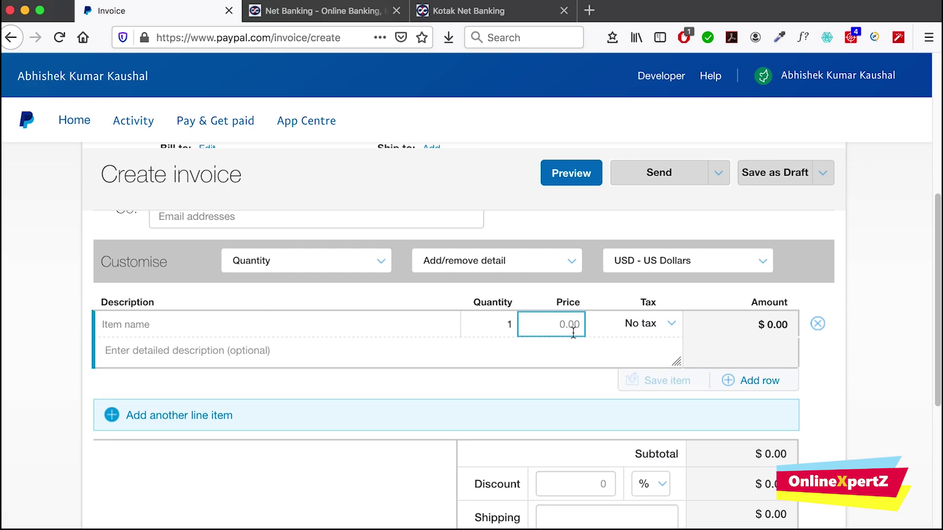
type("10")
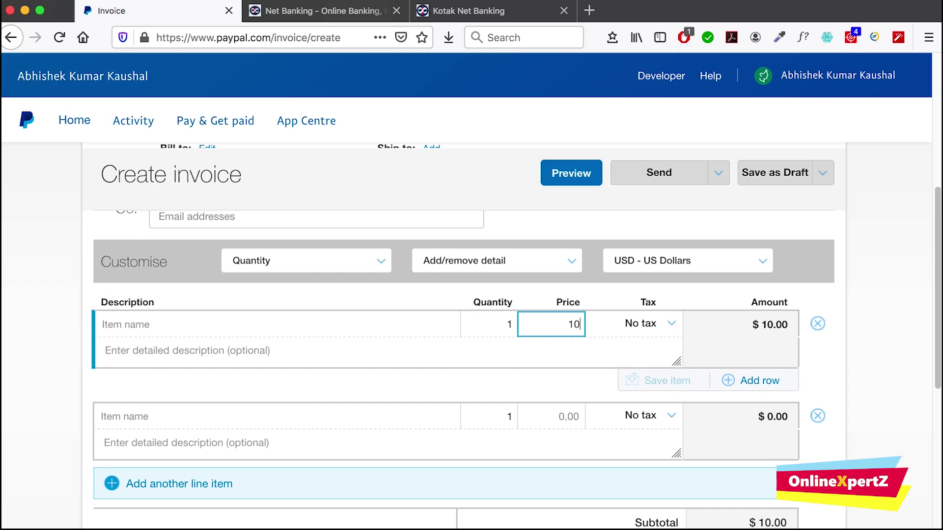
scroll(513, 459, "down", 1)
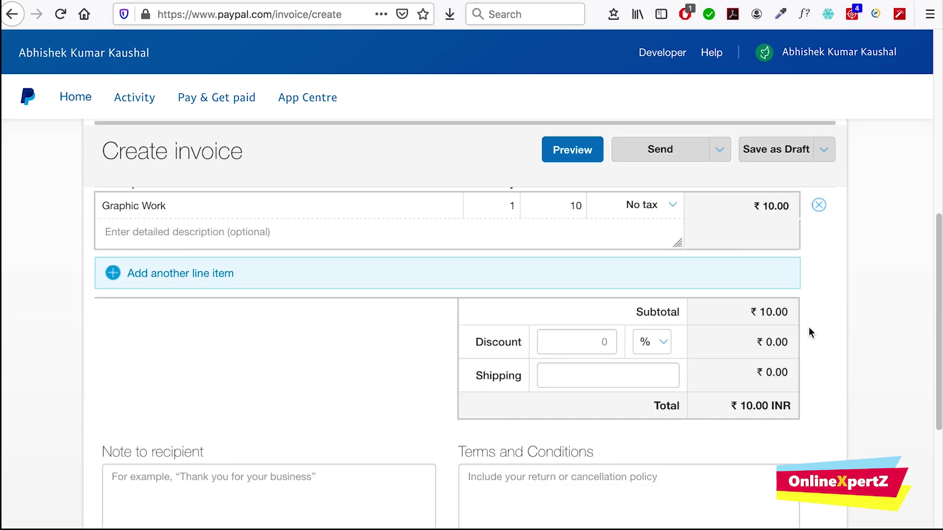
scroll(797, 383, "down", 1)
left_click(798, 360)
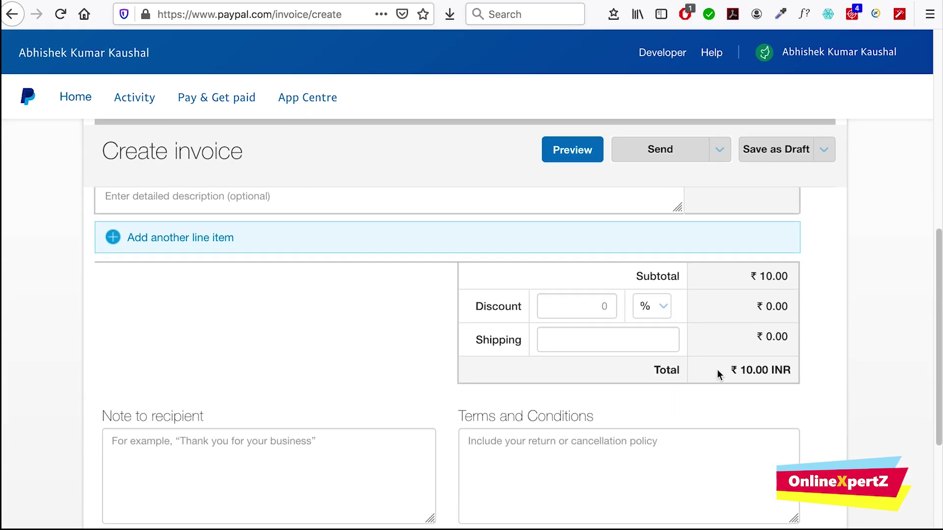
scroll(807, 342, "up", 2)
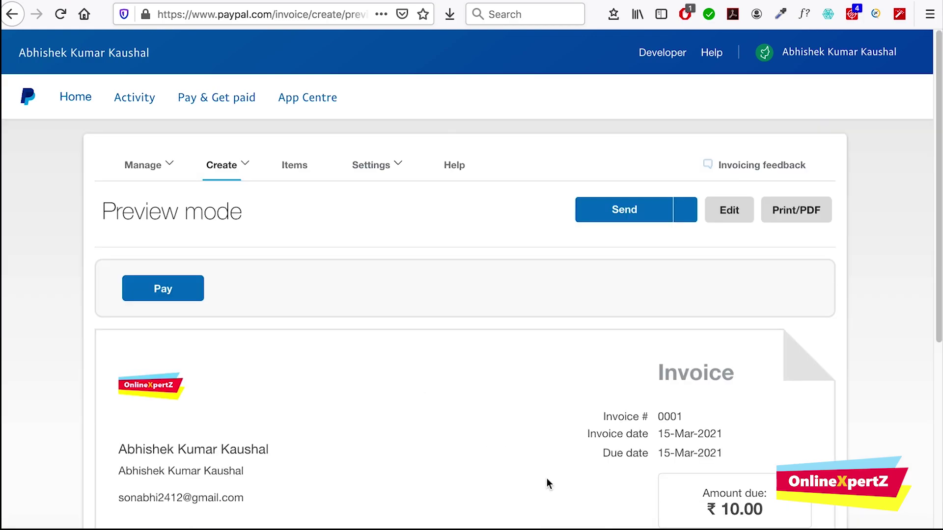
- Review the ₹10.00 Graphic Work invoice preview and send it
scroll(547, 479, "down", 3)
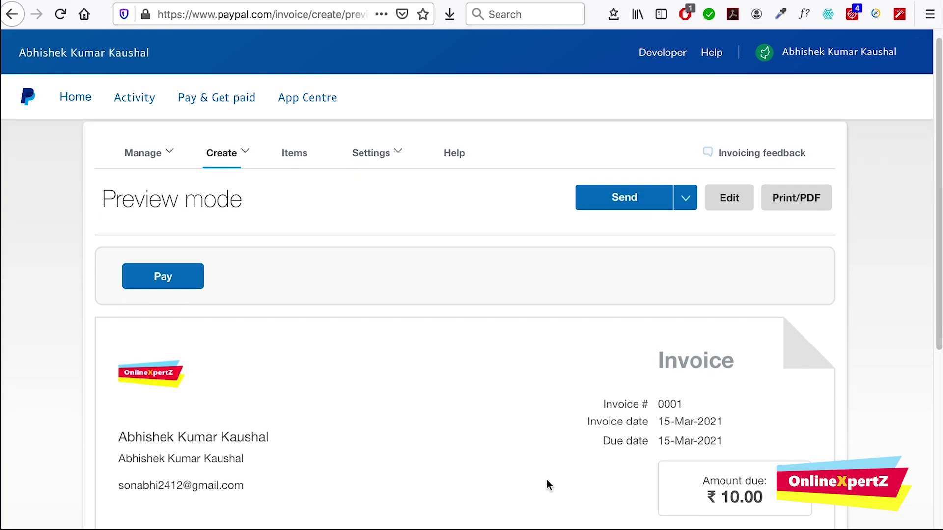
scroll(546, 483, "down", 5)
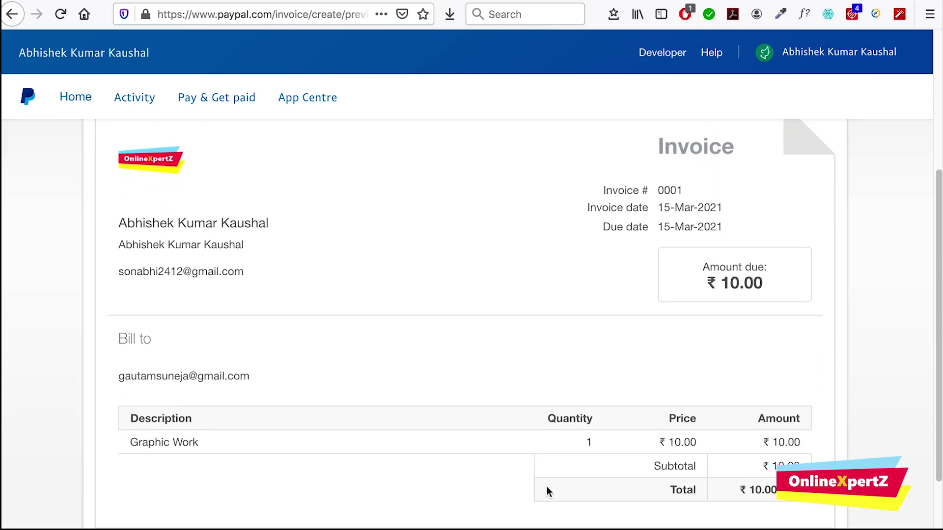
scroll(547, 485, "up", 8)
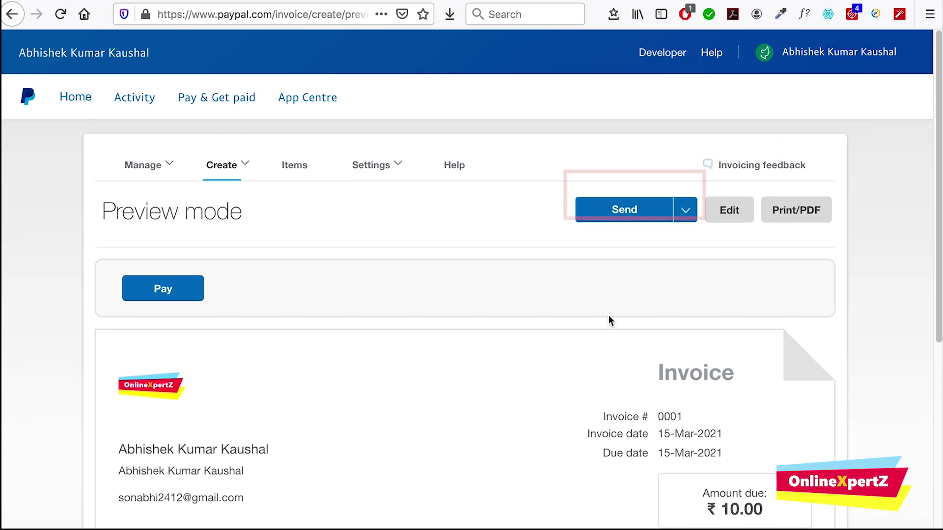
left_click(626, 210)
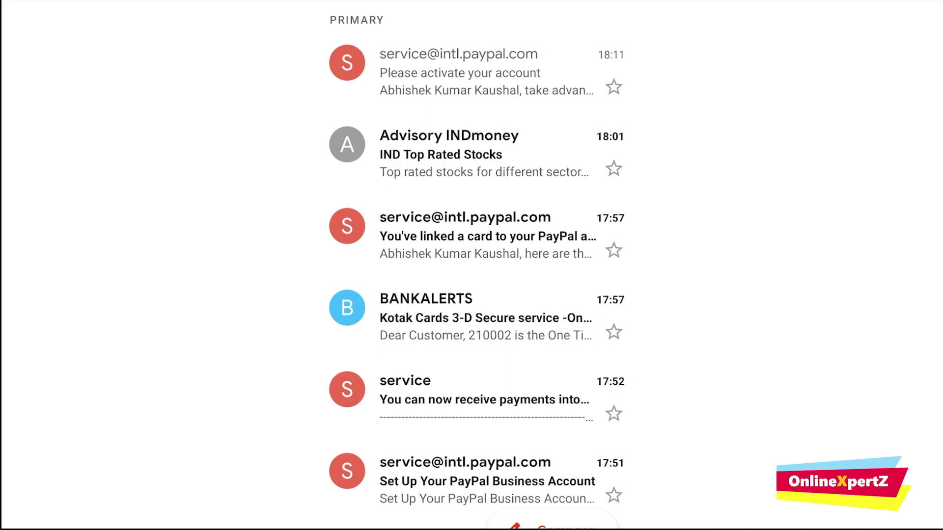
- Open the 'Please activate your account' email, follow its activation link, and type the account password
left_click(486, 73)
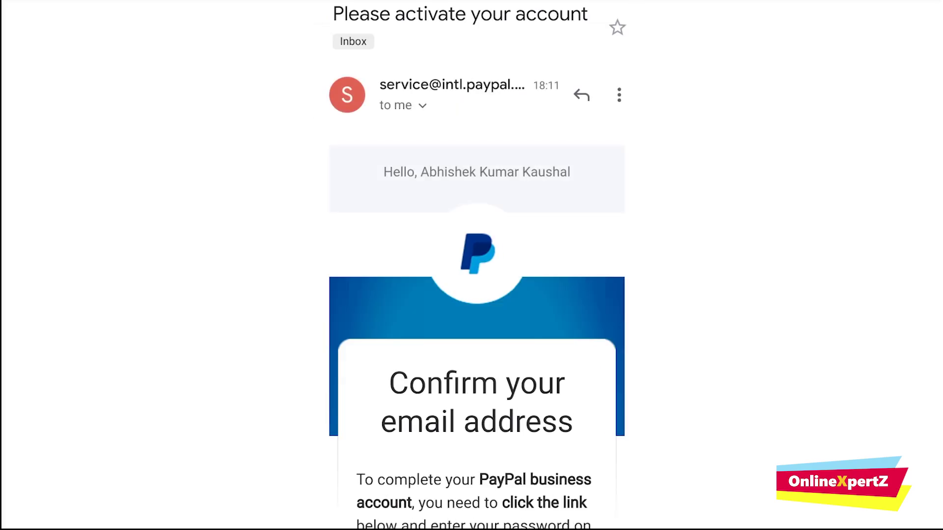
scroll(476, 265, "down", 7)
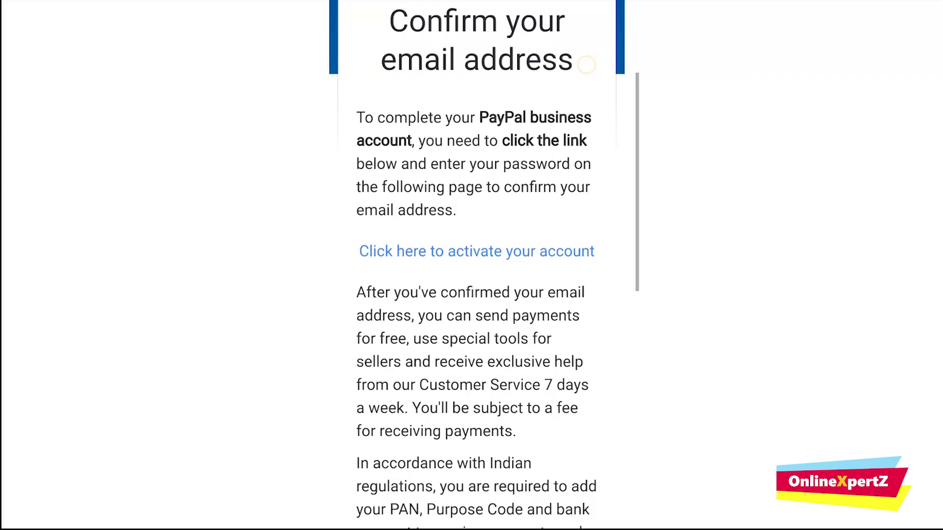
left_click(556, 251)
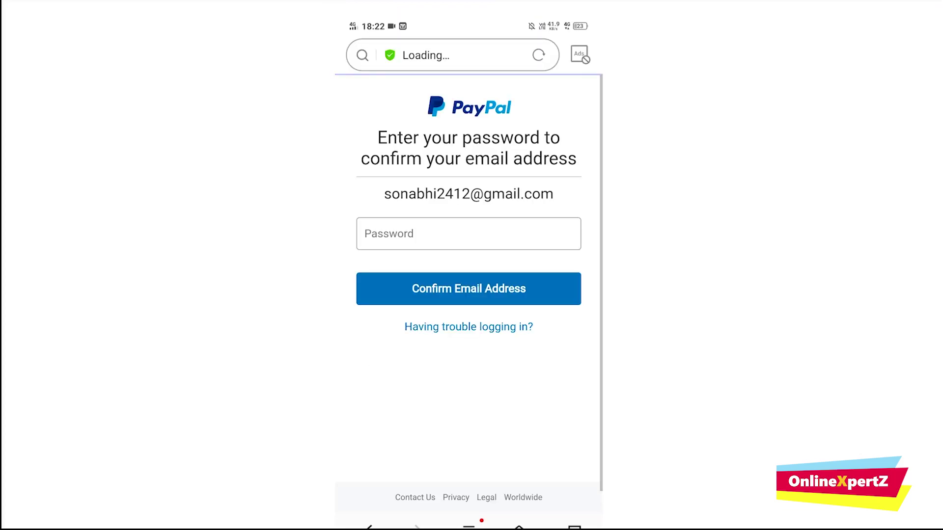
left_click(468, 234)
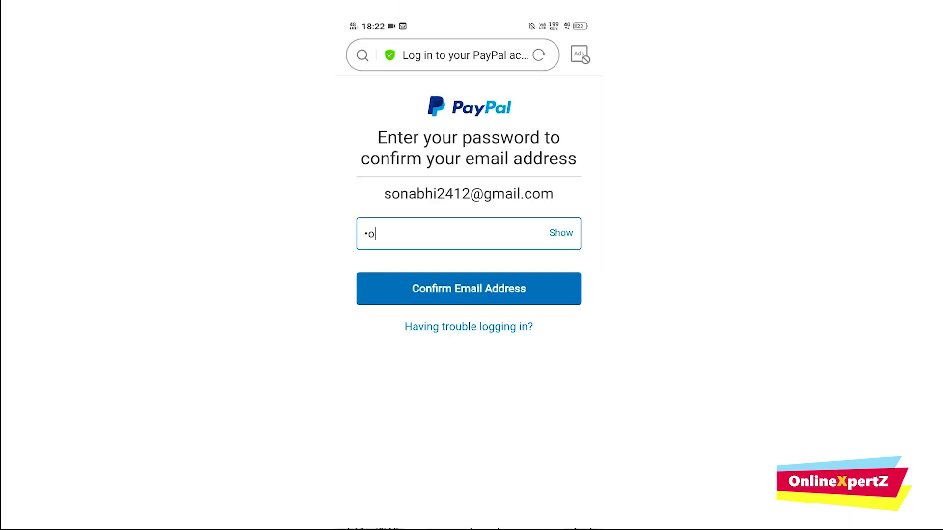
- Submit the password to confirm the email, then send invoice 0002
key("Return")
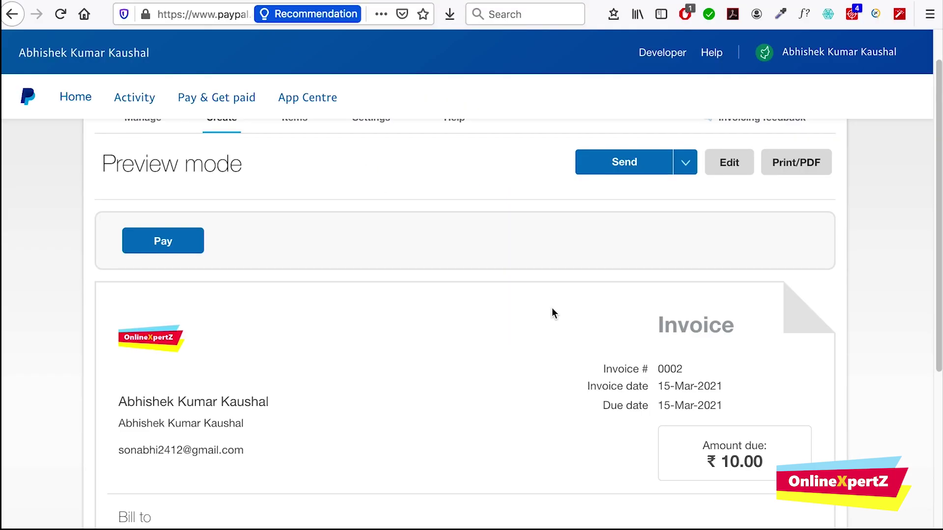
scroll(552, 307, "up", 1)
left_click(639, 186)
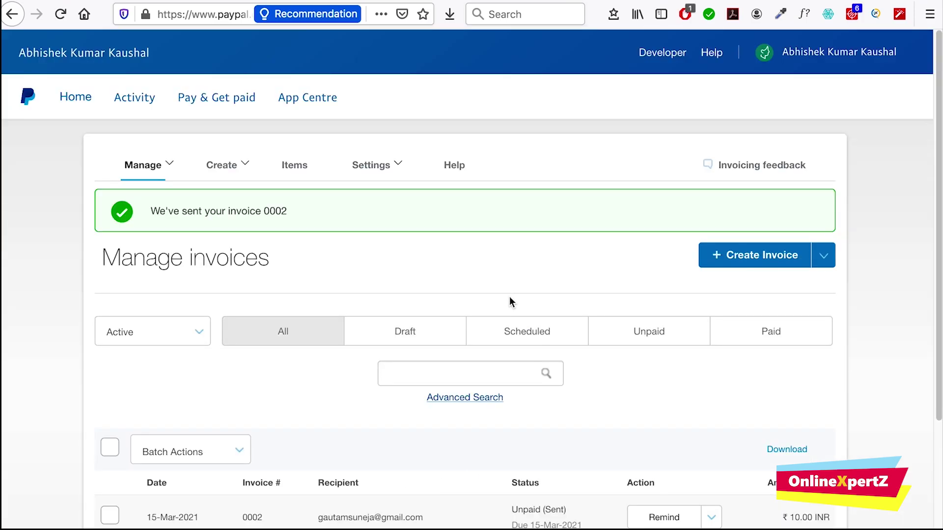
- Check the 'We've sent your invoice 0002' confirmation banner
scroll(509, 301, "down", 1)
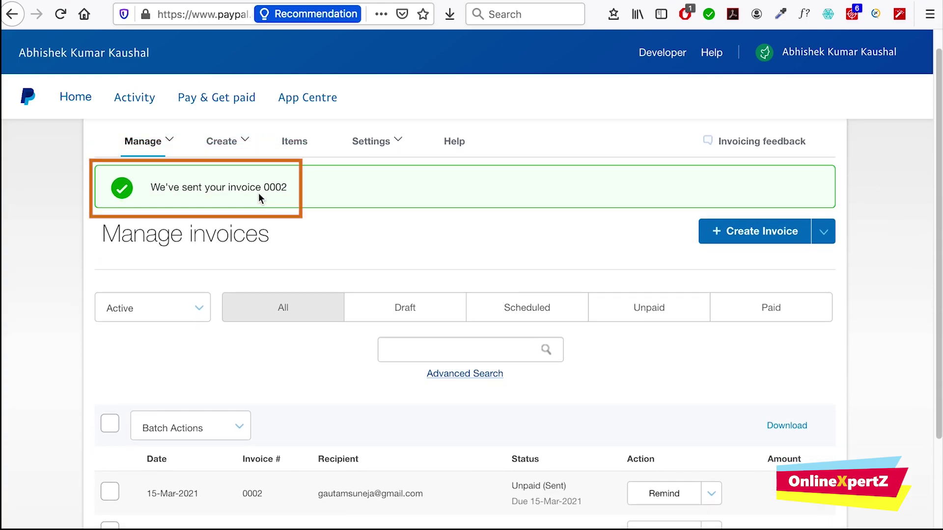
left_click_drag(263, 189, 289, 190)
left_click(364, 237)
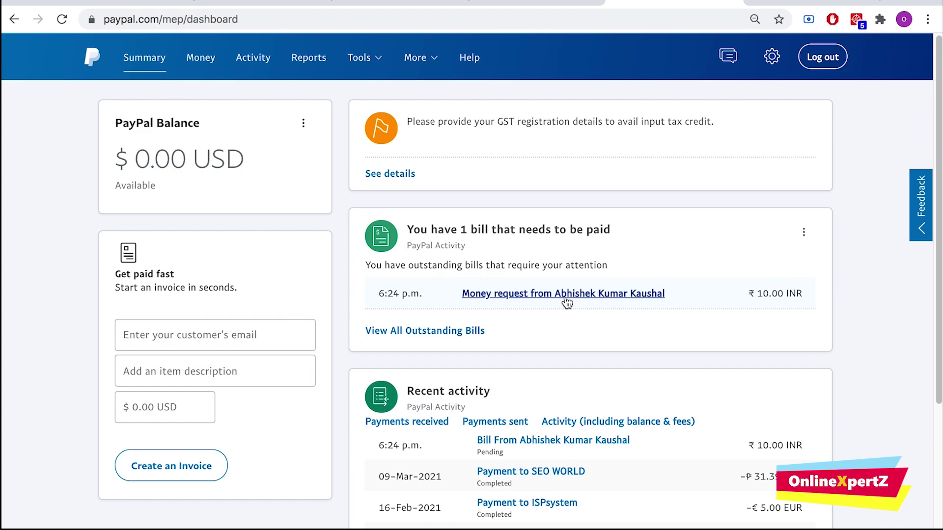
- Open the outstanding ₹10.00 money request from the bills card
left_click(566, 300)
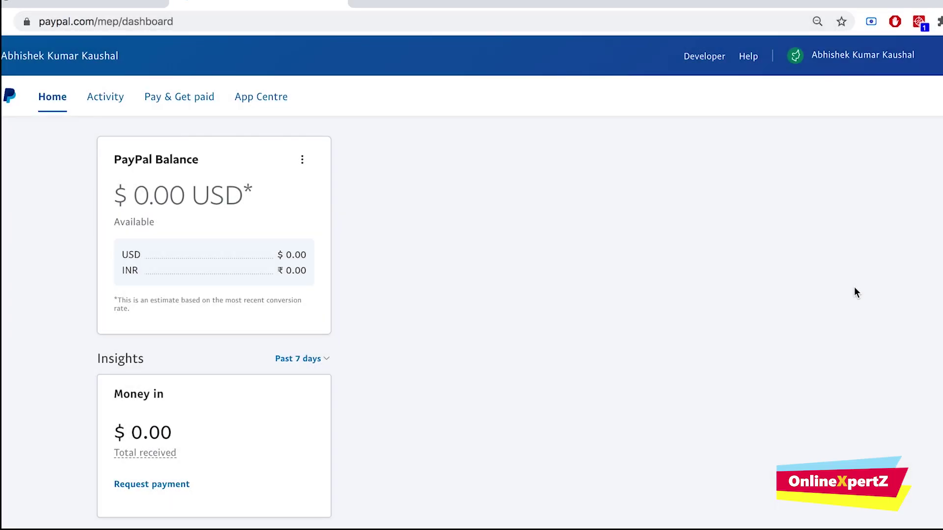
- Begin a PayPal.Me profile from Quick links, skipping the profile photo
scroll(855, 293, "down", 2)
scroll(854, 293, "up", 1)
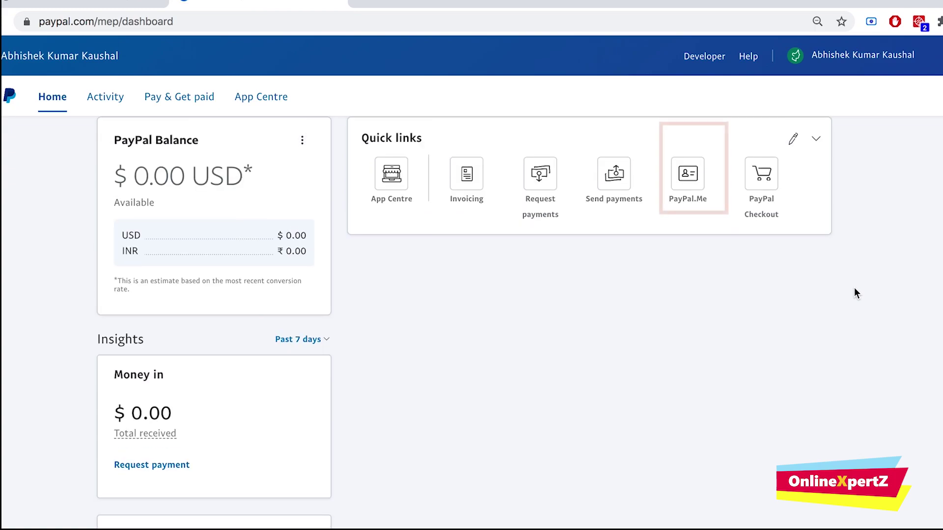
left_click(692, 185)
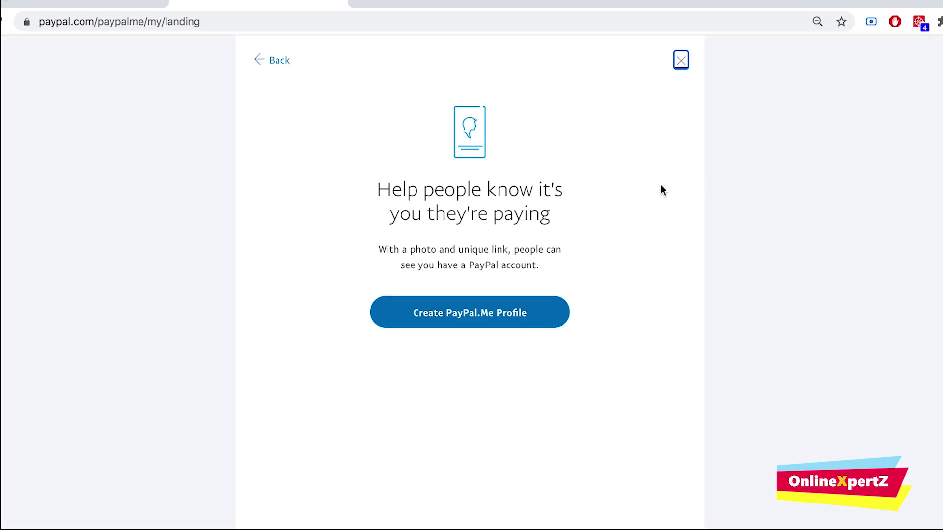
left_click(468, 313)
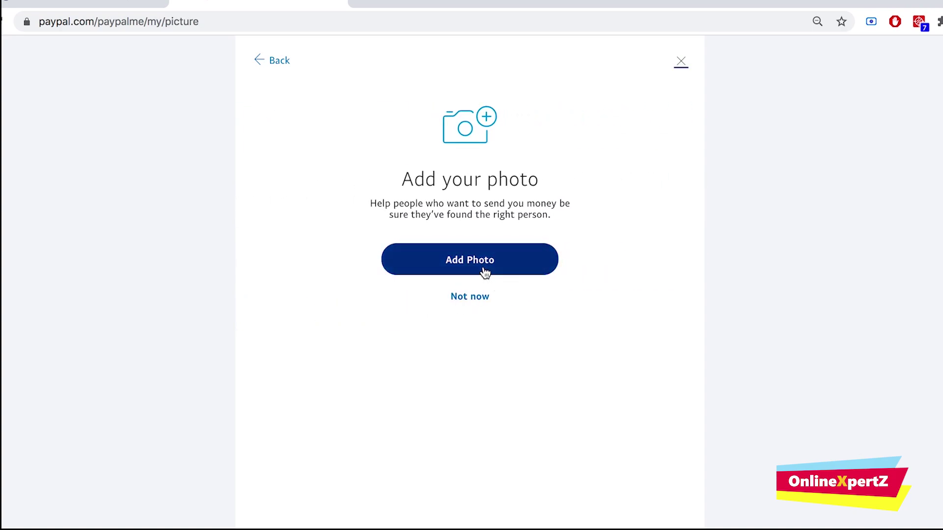
left_click(474, 297)
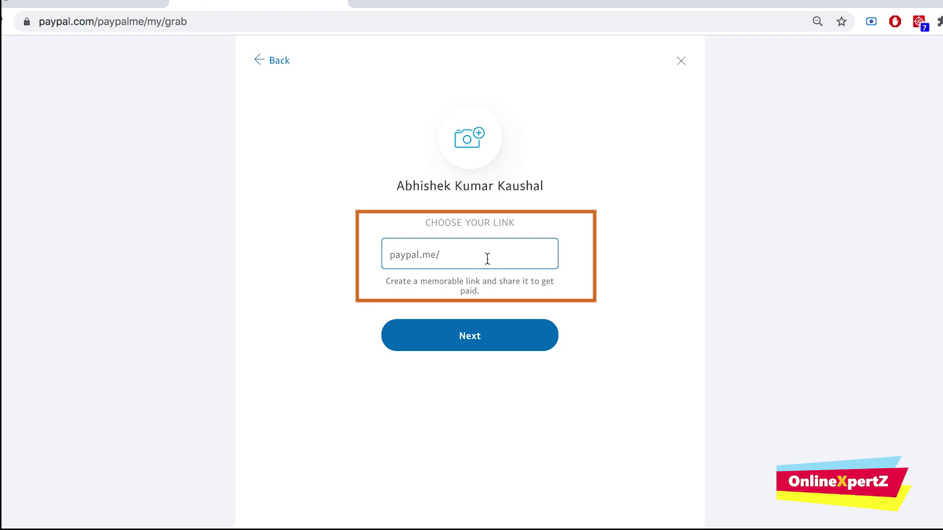
- Choose the personalised PayPal.Me link, agree to the sharing terms, and create the profile
type("sonabhi")
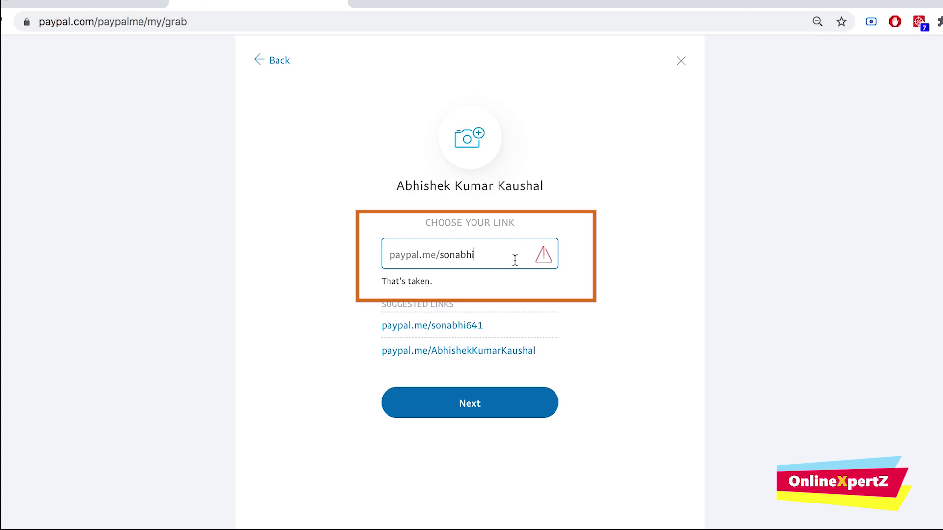
type("24")
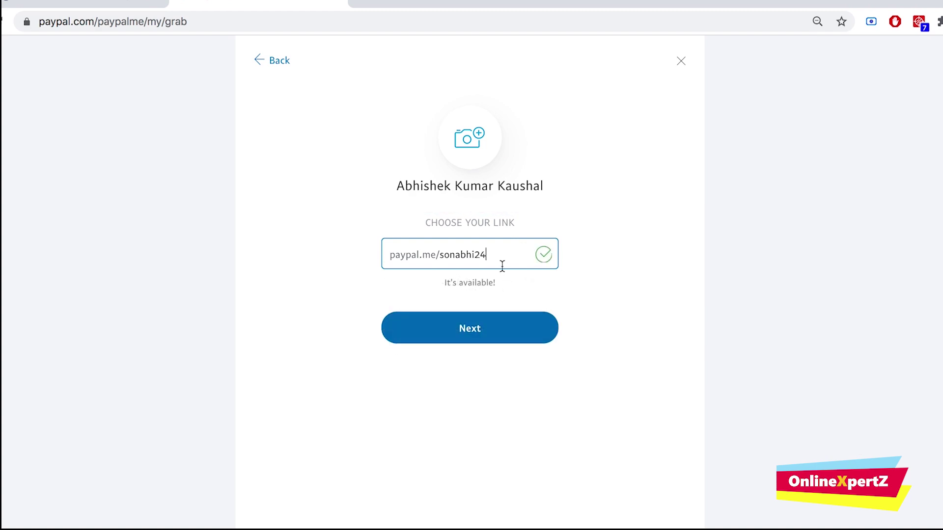
left_click(467, 329)
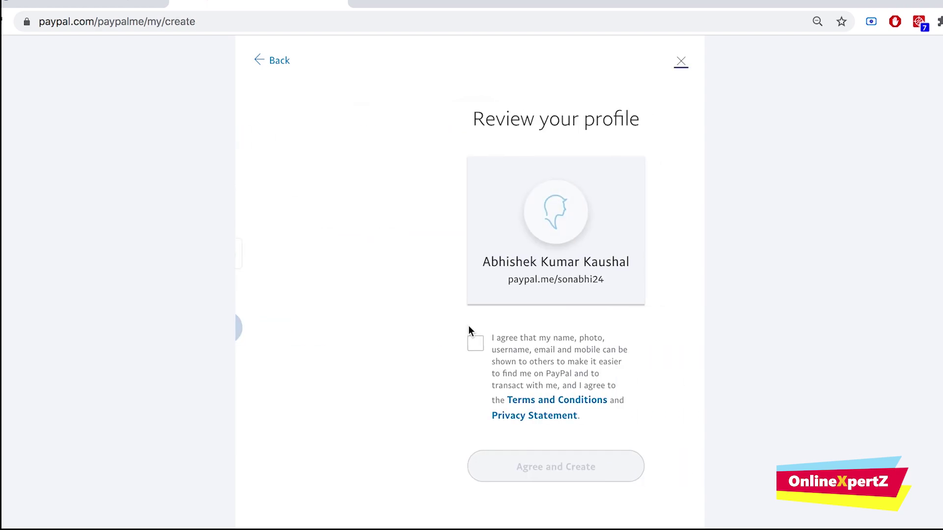
left_click(391, 344)
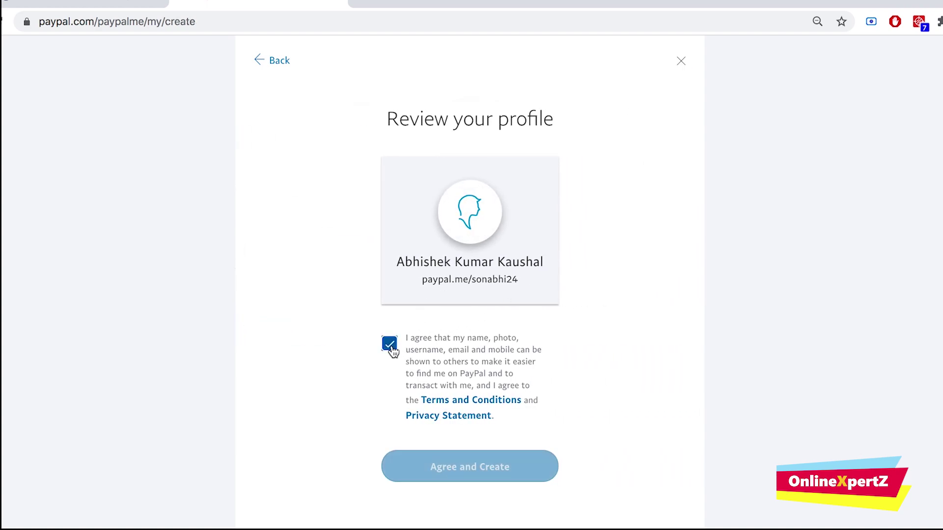
left_click_drag(422, 280, 513, 297)
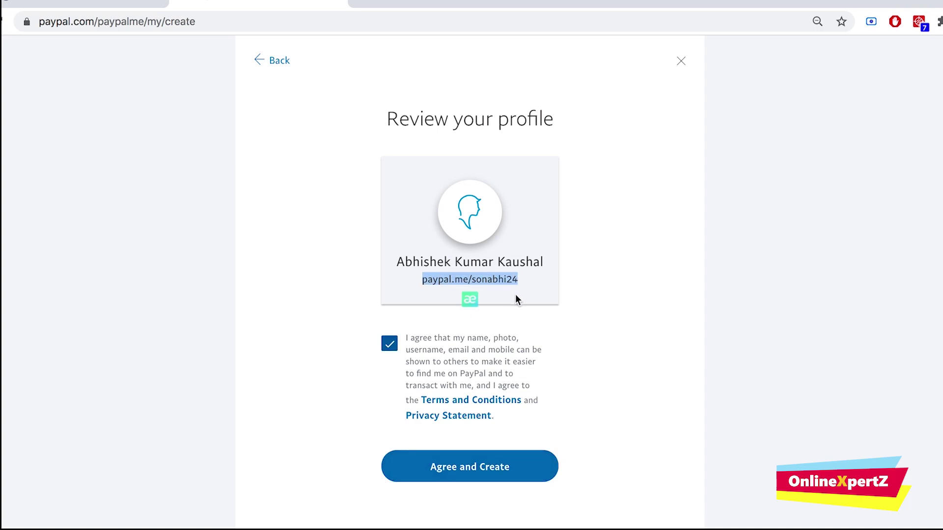
left_click(514, 293)
left_click(482, 473)
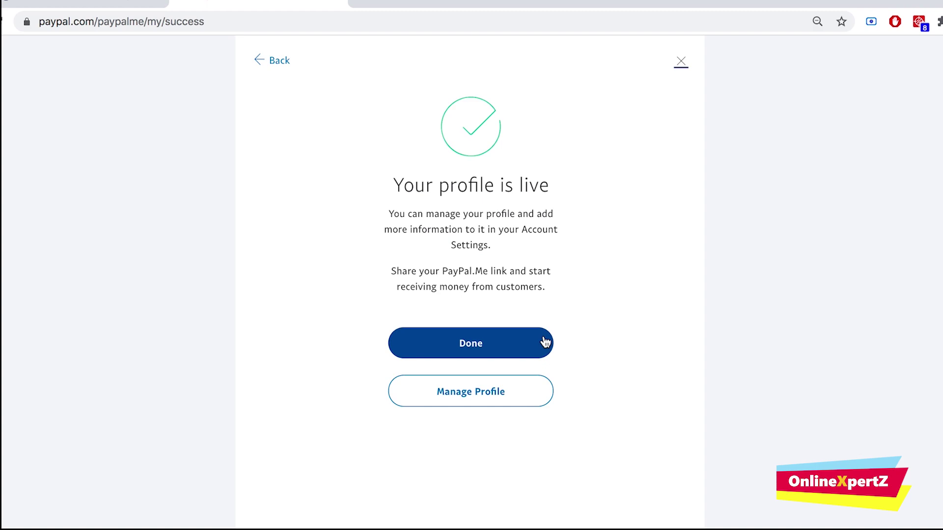
left_click(477, 351)
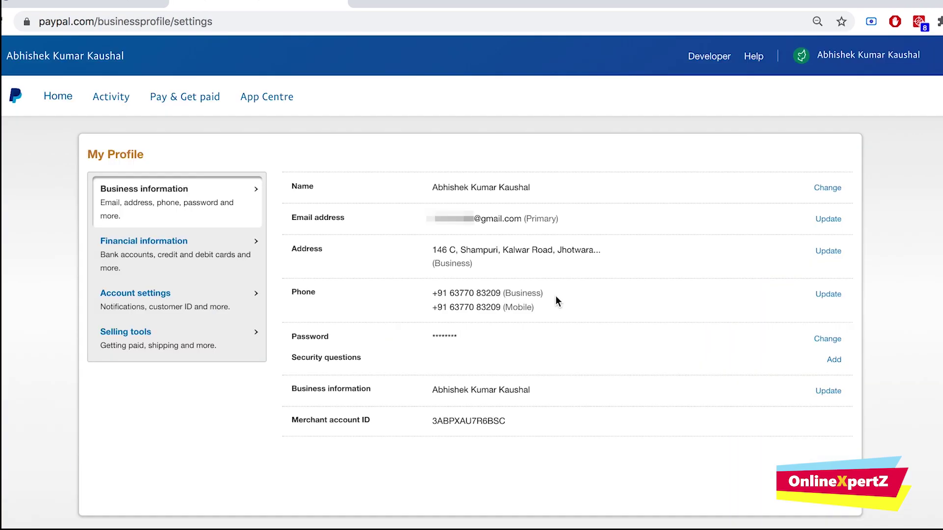
- Select the primary email address under the business profile's Business information
scroll(556, 297, "right", 1)
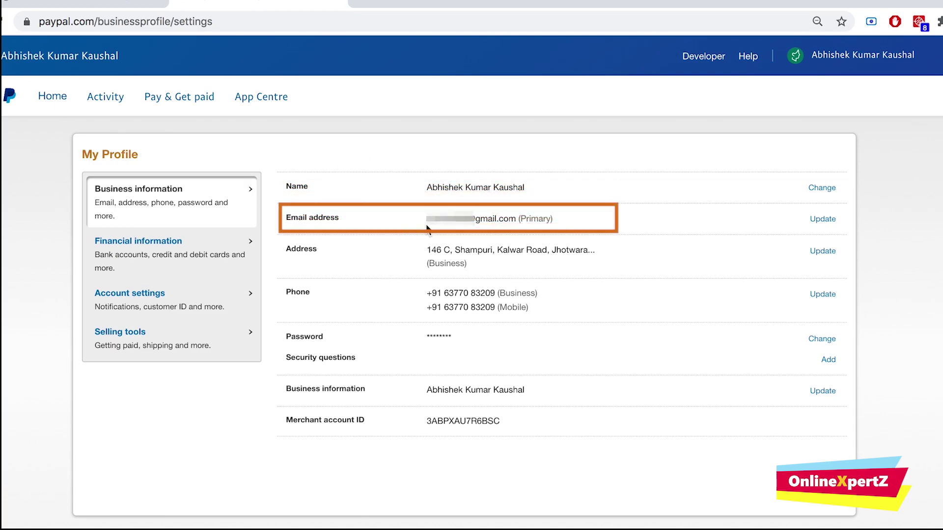
left_click_drag(427, 219, 511, 223)
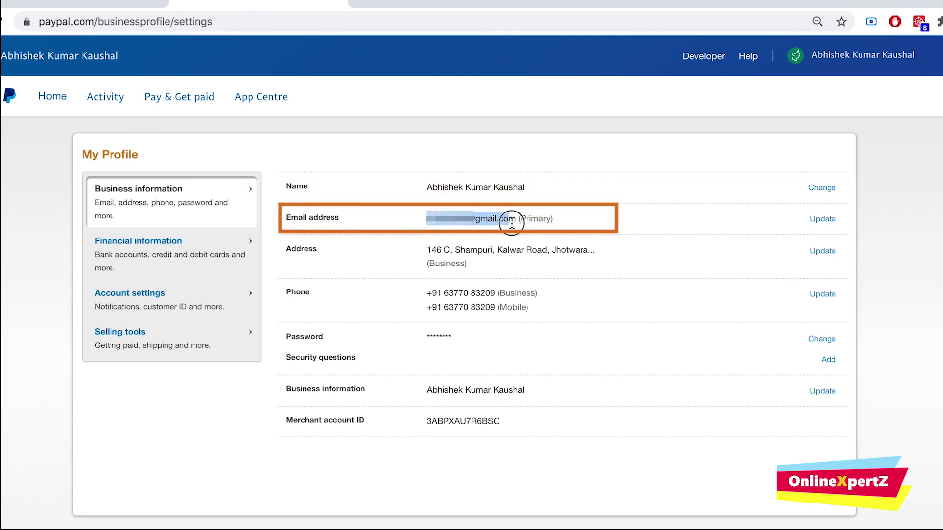
left_click(388, 220)
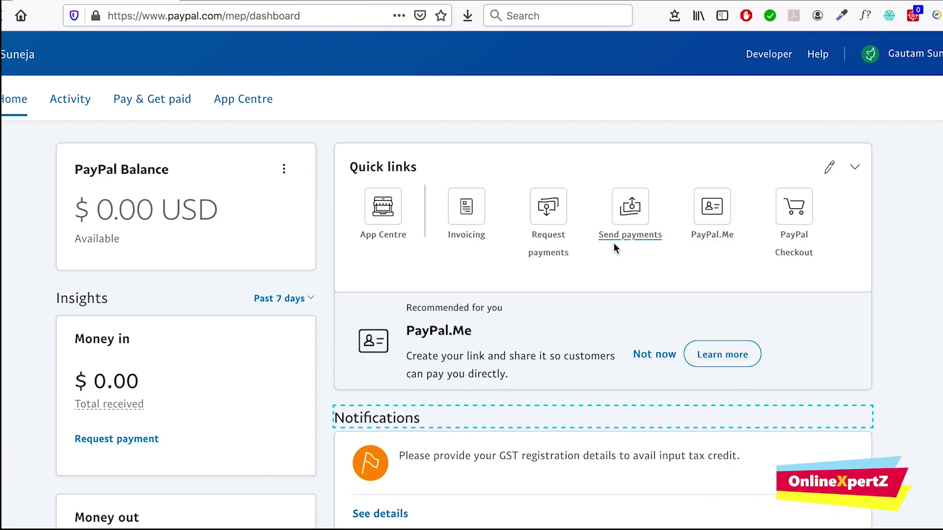
left_click(614, 245)
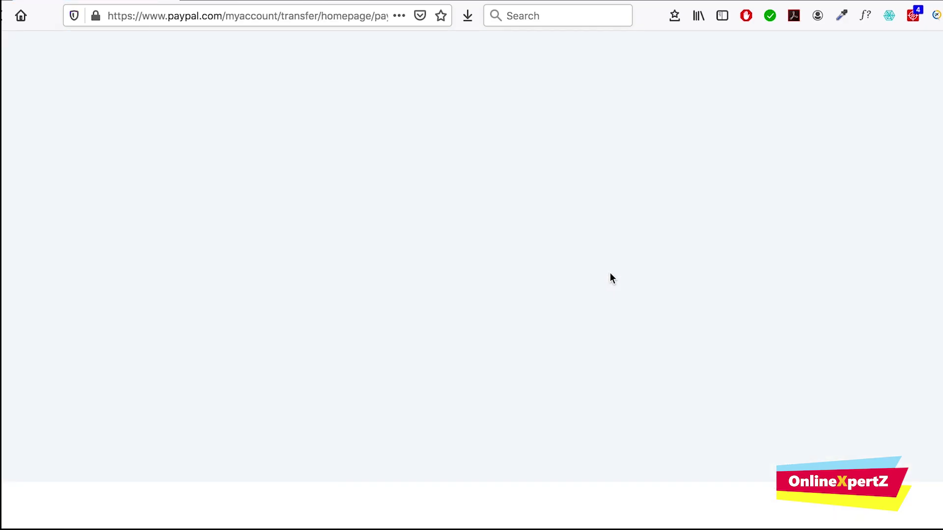
left_click(354, 289)
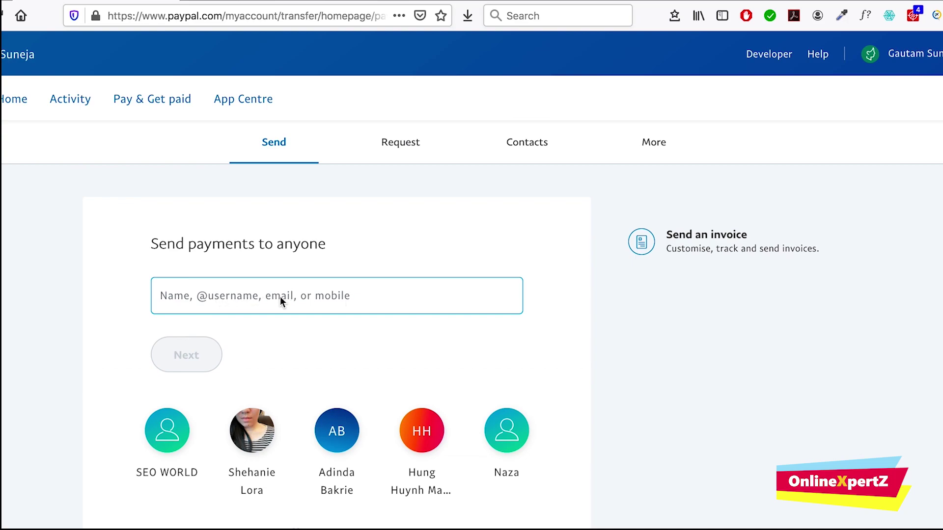
left_click(283, 295)
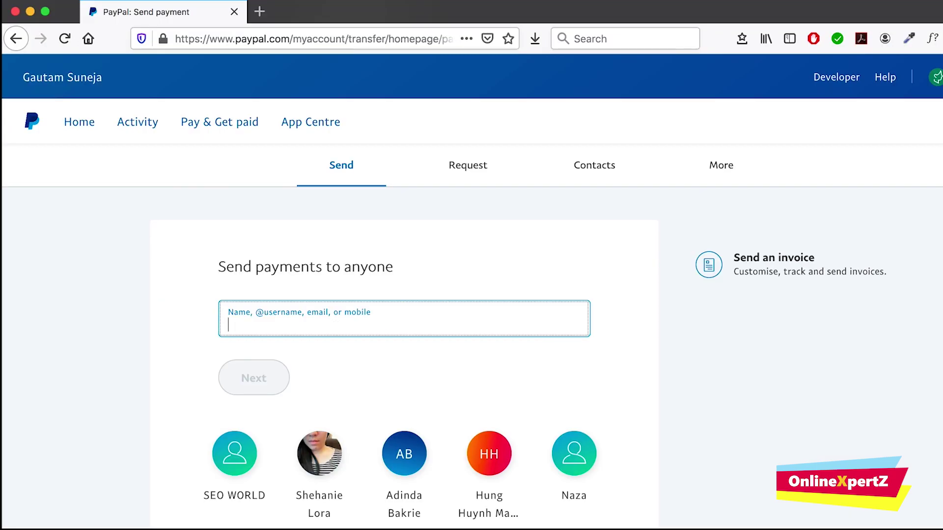
type("@sona")
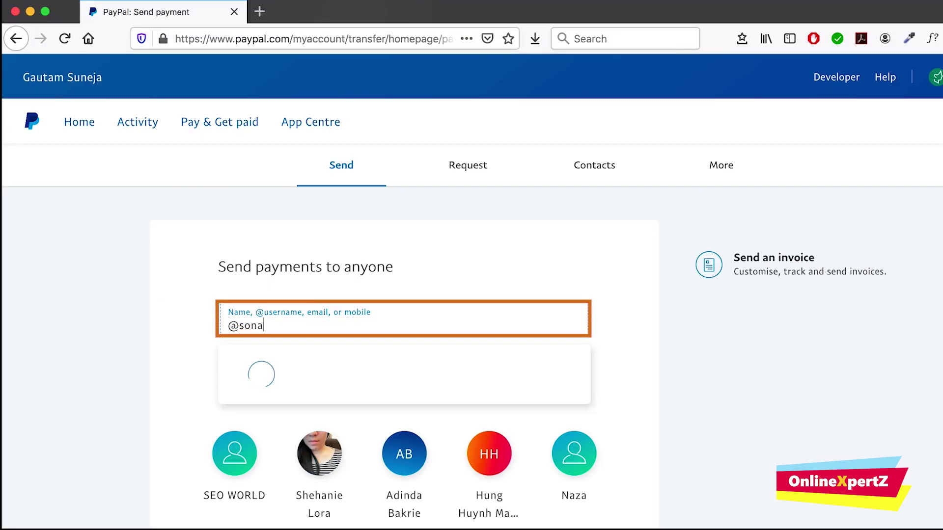
type("bhi24")
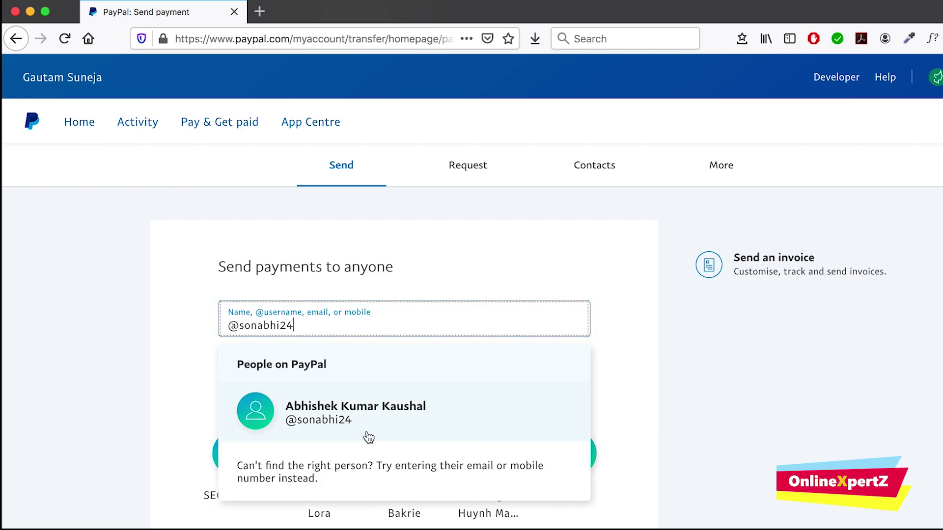
left_click(347, 423)
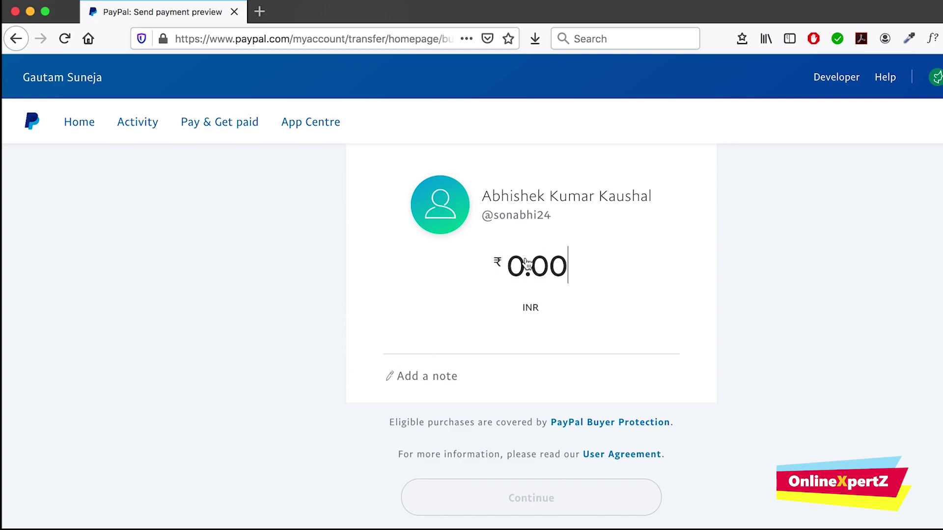
type("200.")
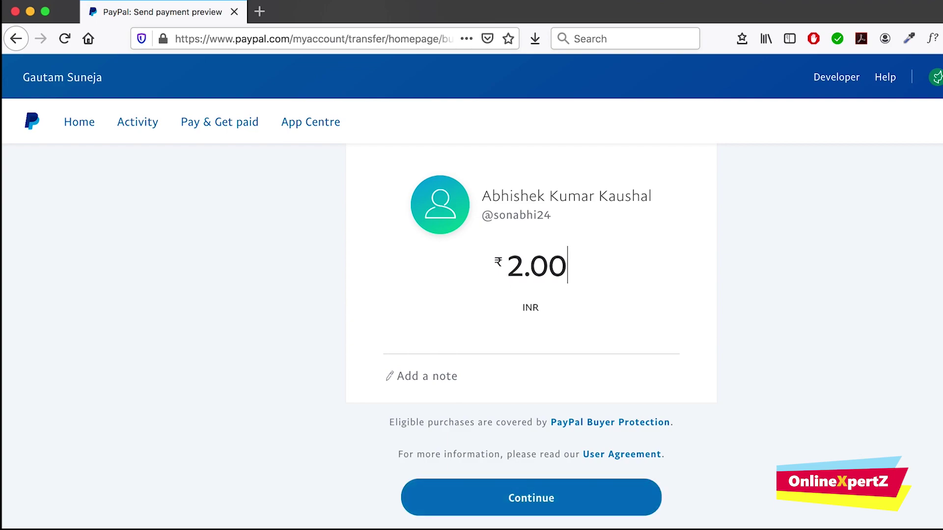
type("00")
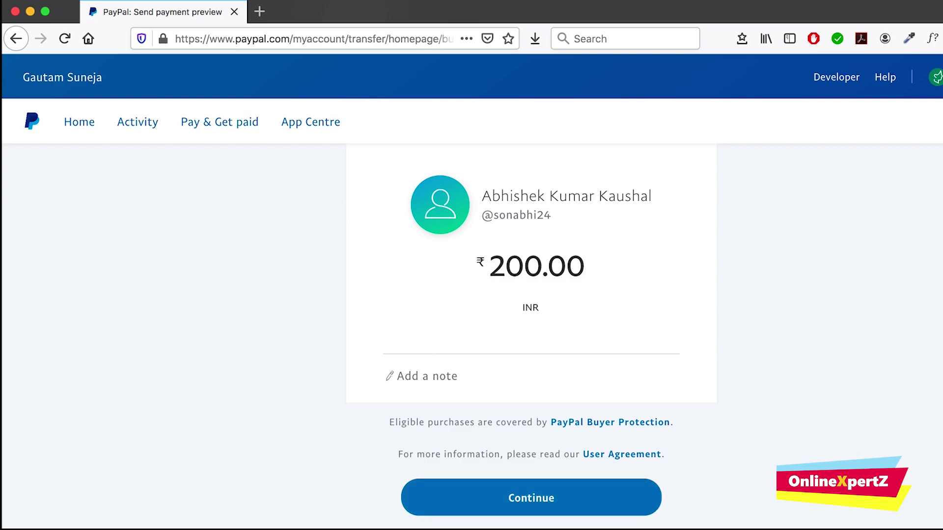